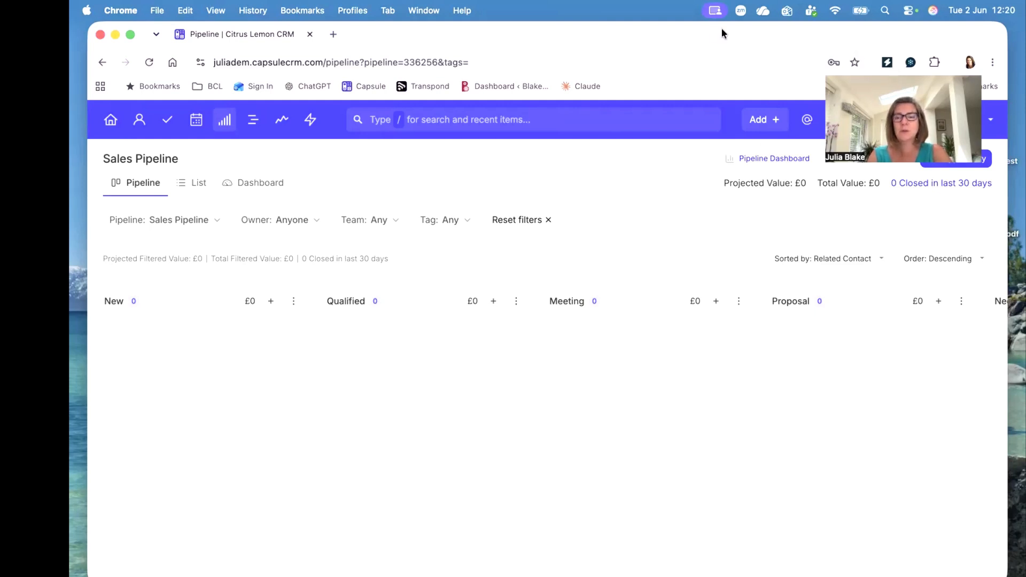
# Step: Open the Sales Pipeline's milestone configuration from the account's sales pipeline settings
pyautogui.click(927, 118)
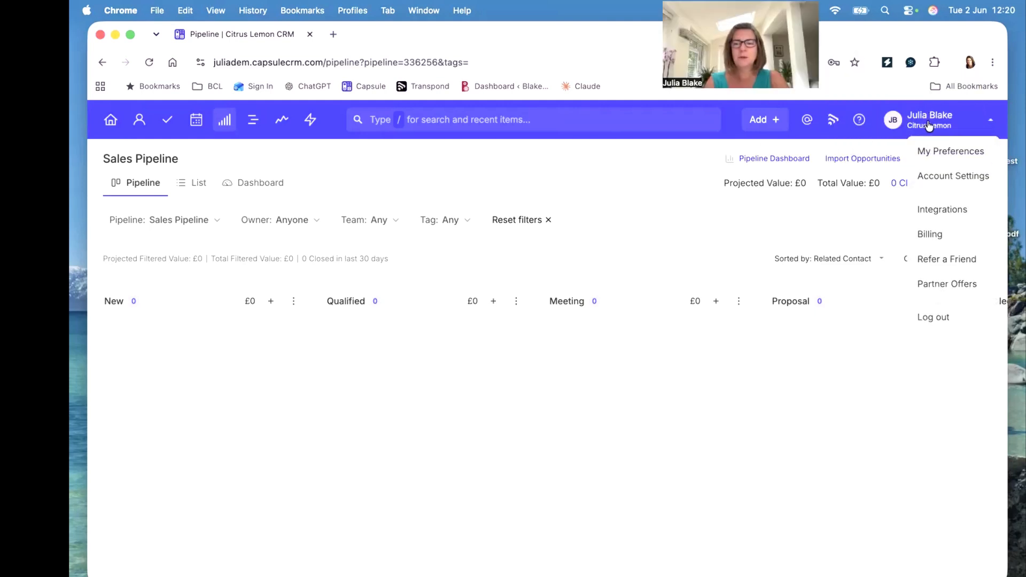
pyautogui.click(942, 175)
pyautogui.scroll(-5, 566, 489)
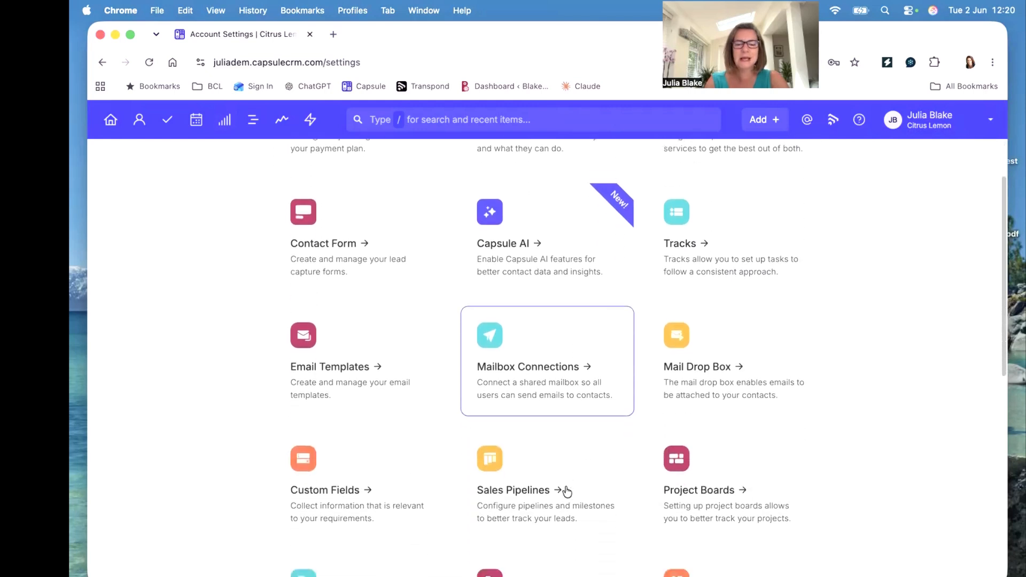
pyautogui.click(566, 490)
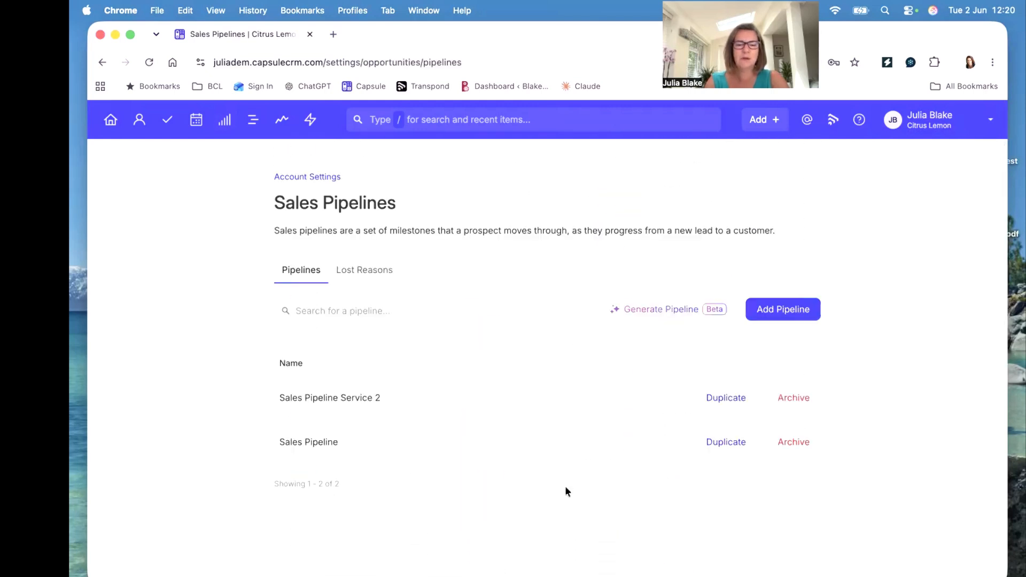
pyautogui.click(332, 443)
# Step: Rename the New milestone as "New Enquiry" and save it
pyautogui.scroll(-3, 528, 396)
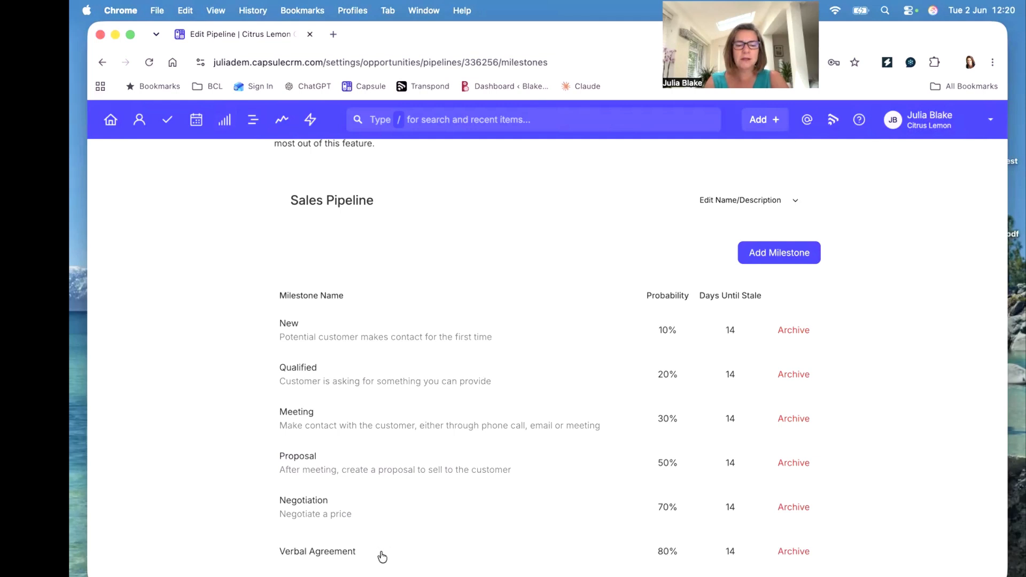
pyautogui.scroll(2, 494, 515)
pyautogui.scroll(-4, 495, 515)
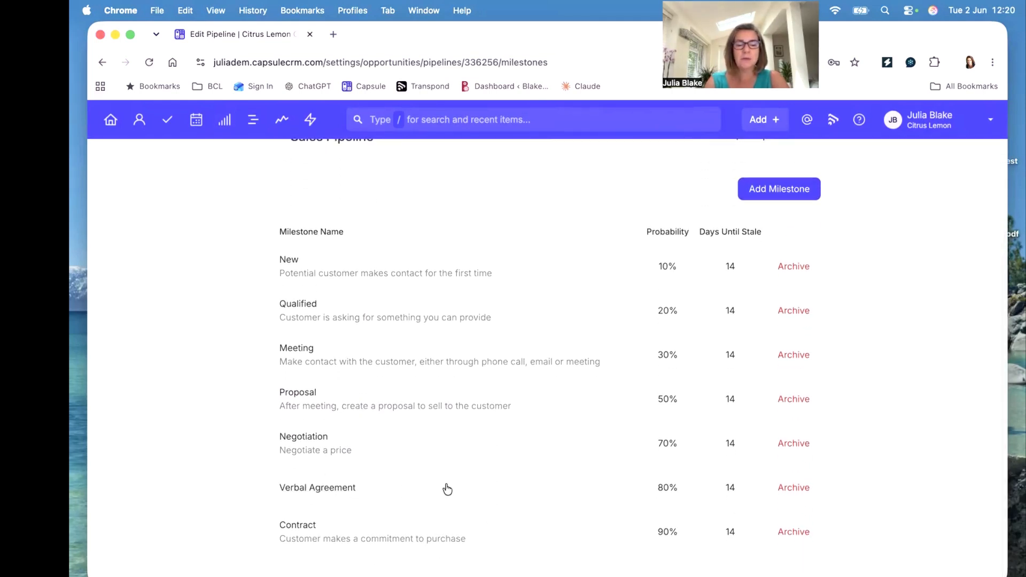
pyautogui.scroll(4, 454, 488)
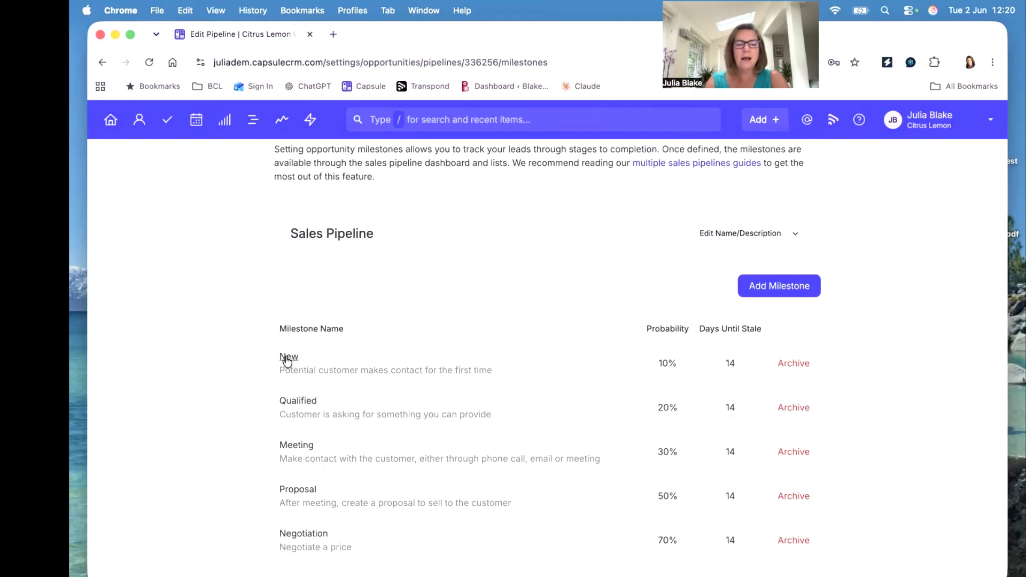
pyautogui.click(290, 359)
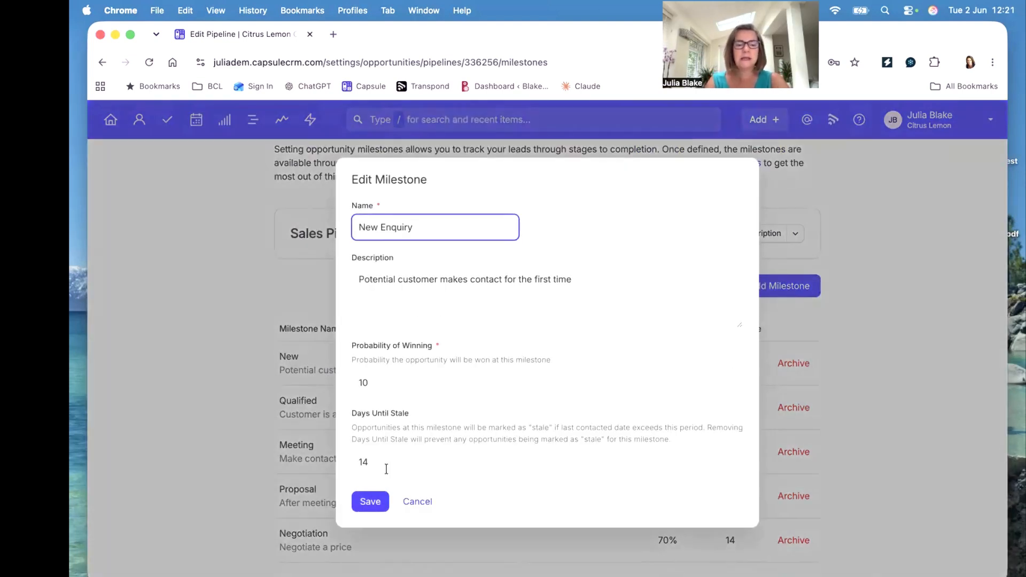
pyautogui.click(368, 501)
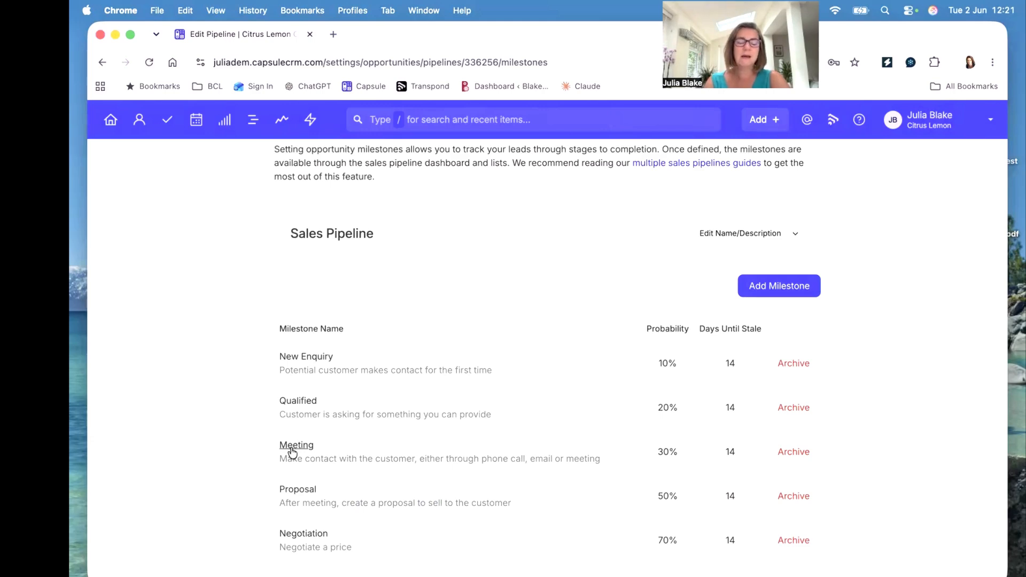
# Step: Archive the Qualified milestone and rename the Meeting milestone as "Meeting / call"
pyautogui.click(796, 410)
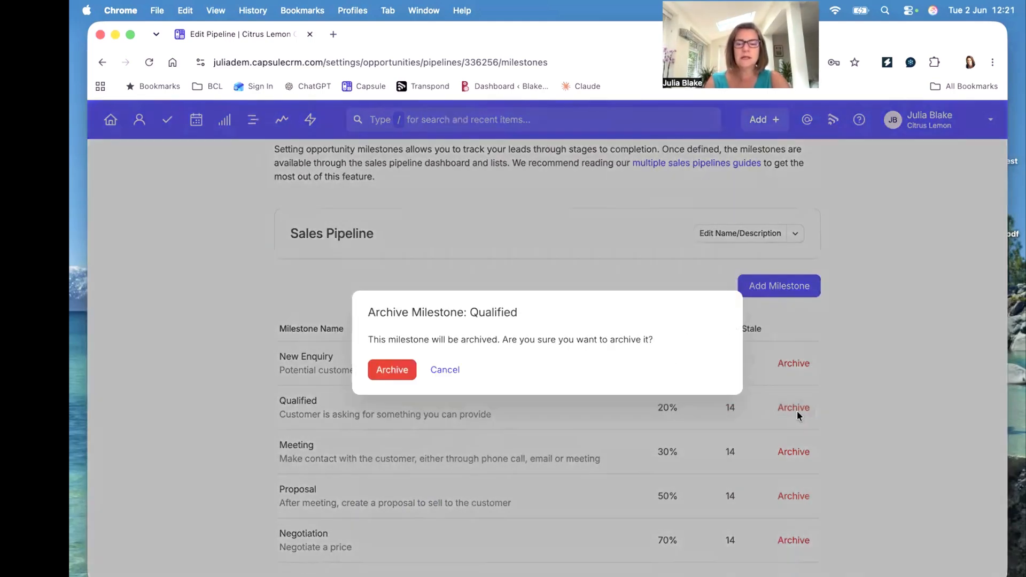
pyautogui.click(385, 370)
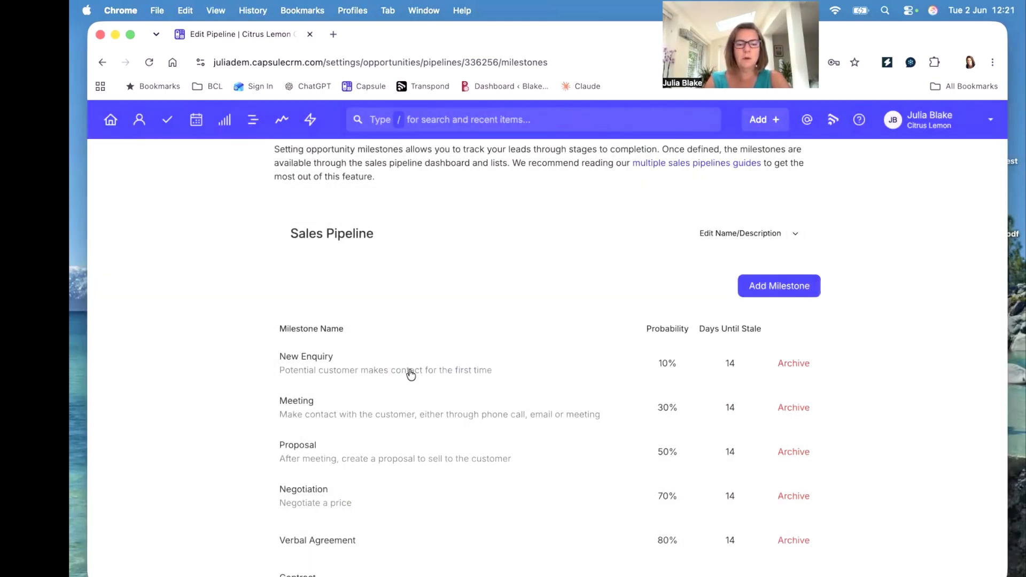
pyautogui.click(298, 402)
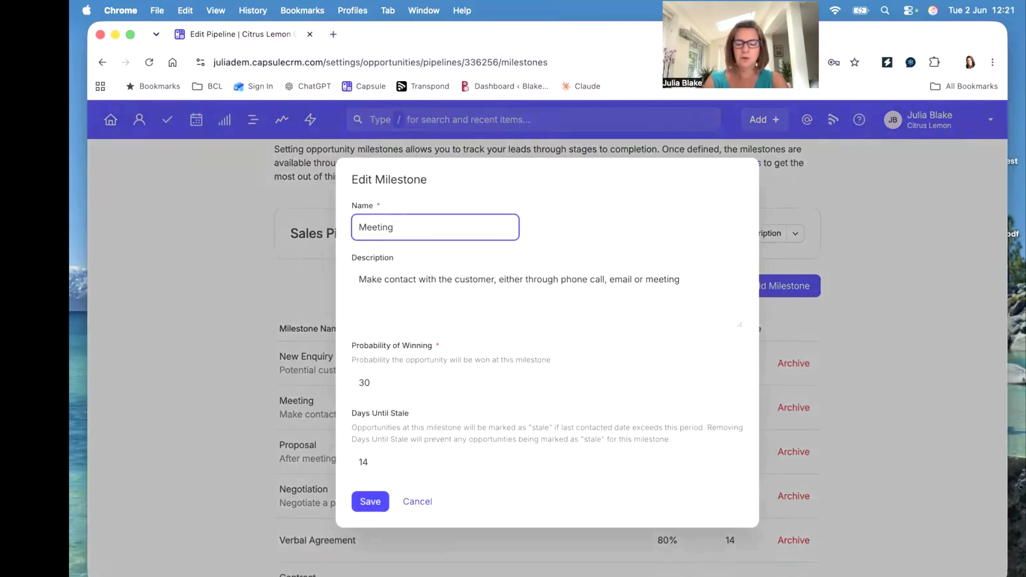
pyautogui.click(369, 501)
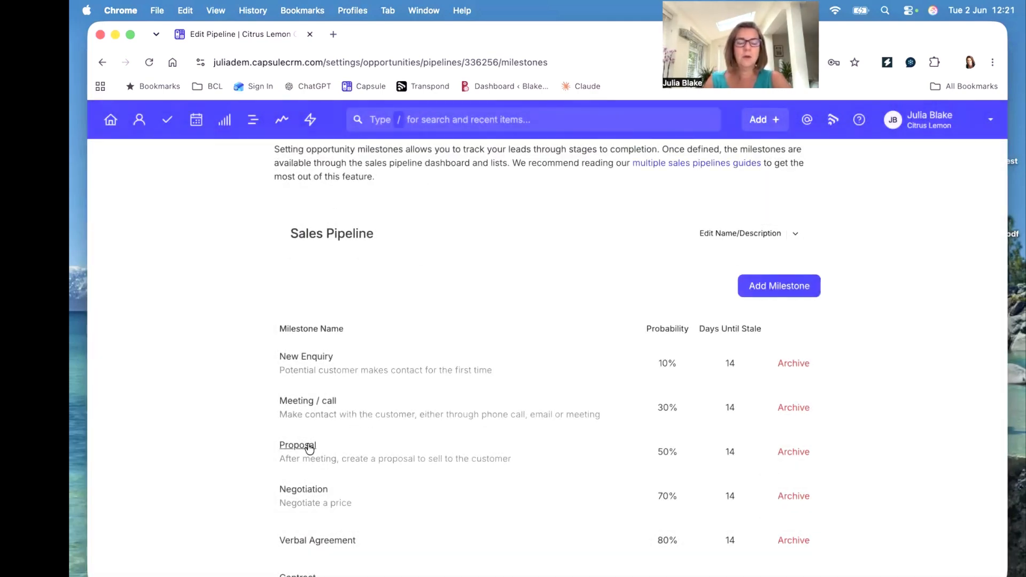
pyautogui.click(353, 404)
pyautogui.click(369, 500)
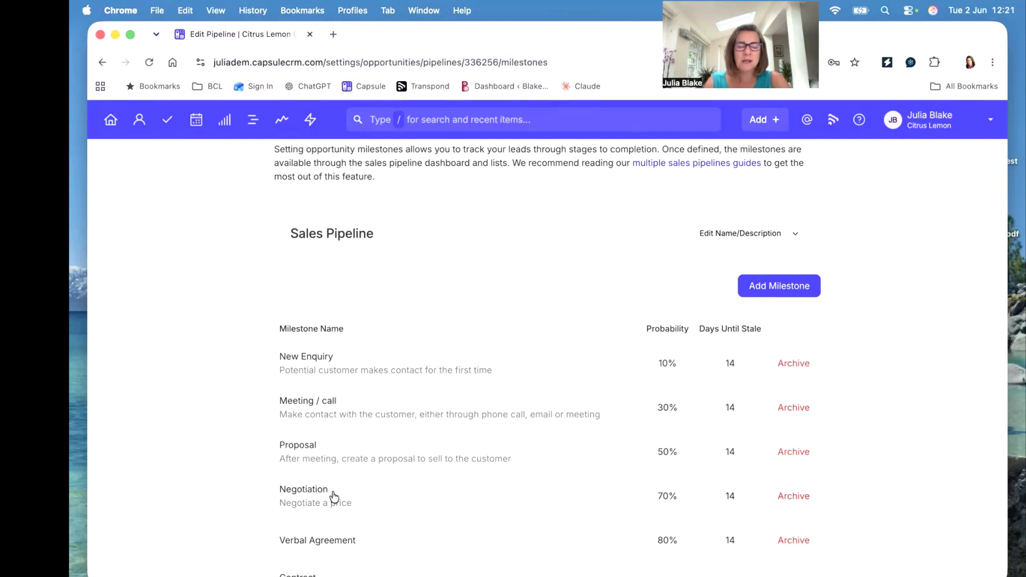
# Step: Archive the Negotiation milestone and review the remaining milestone list
pyautogui.click(794, 497)
pyautogui.click(398, 370)
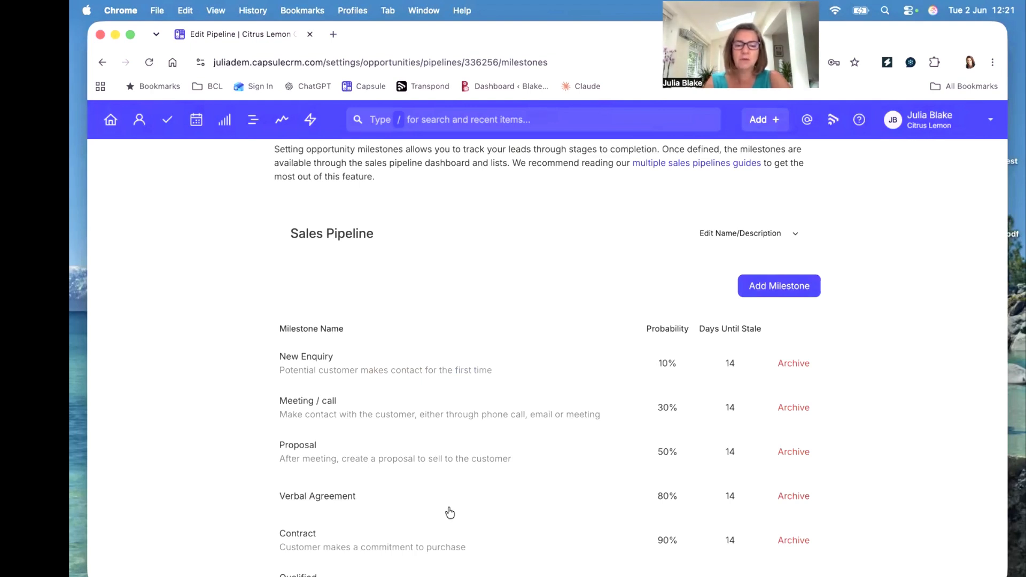
pyautogui.scroll(-2, 450, 512)
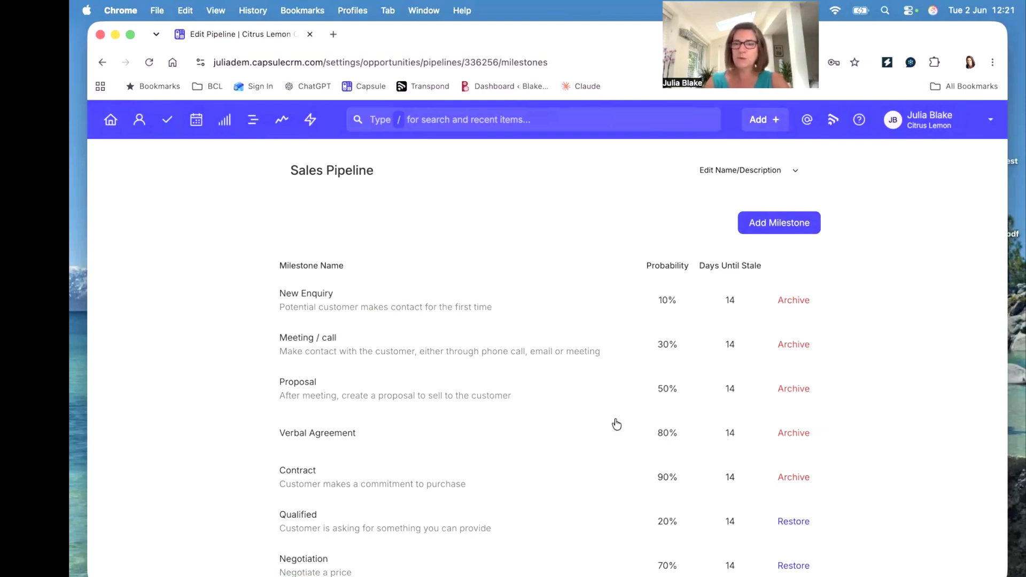
pyautogui.scroll(3, 597, 327)
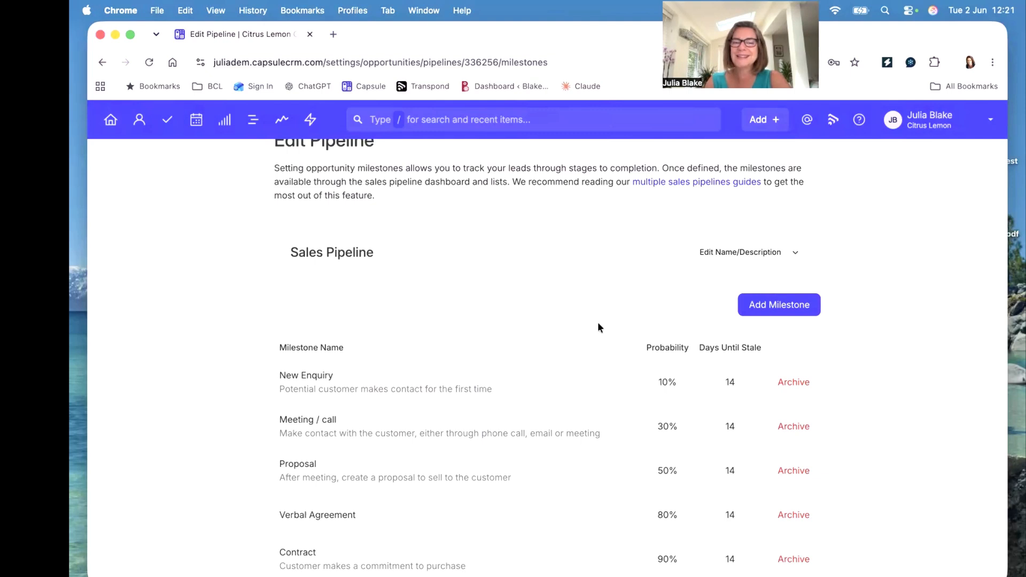
pyautogui.scroll(2, 598, 323)
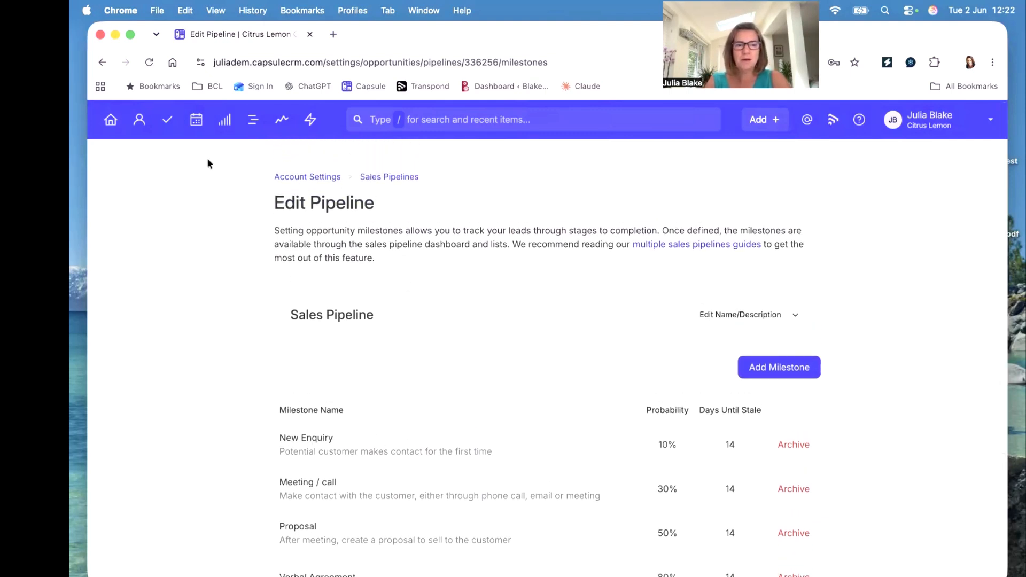
# Step: Start a new opportunity named "Test" in the pipeline's New Enquiry stage, related to the existing contact at JB Ltd
pyautogui.click(224, 119)
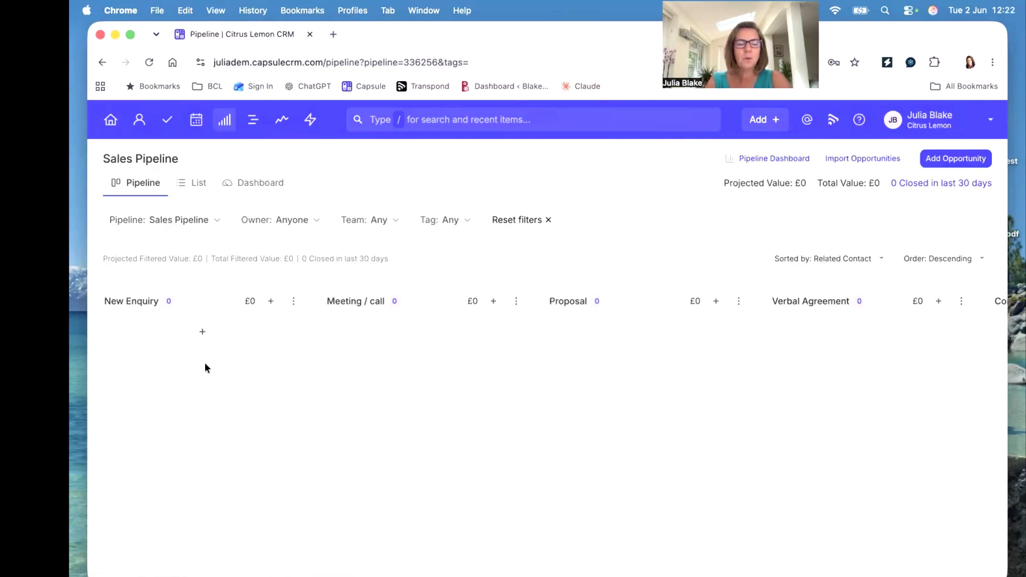
pyautogui.click(202, 334)
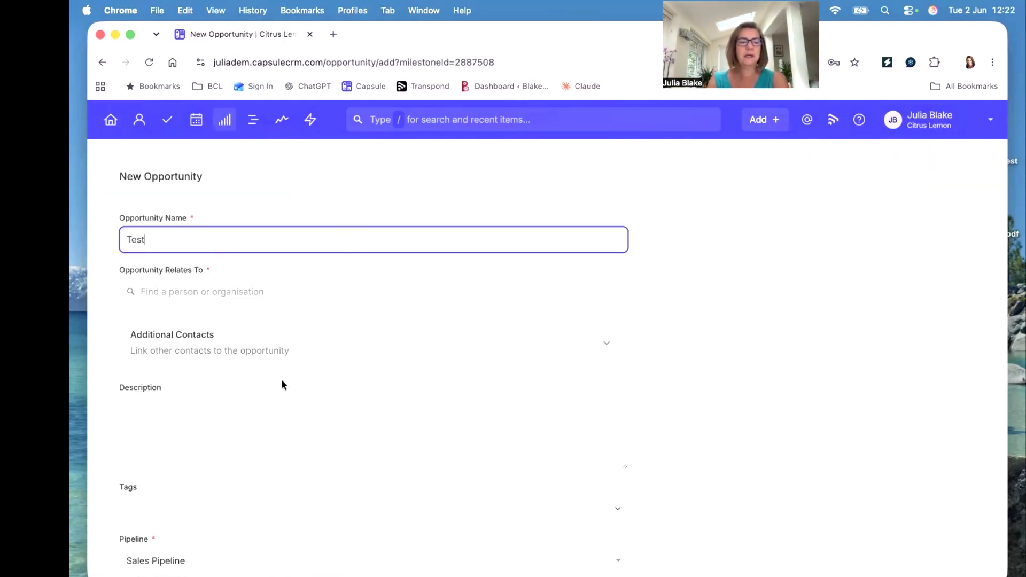
pyautogui.click(348, 291)
pyautogui.write('jo')
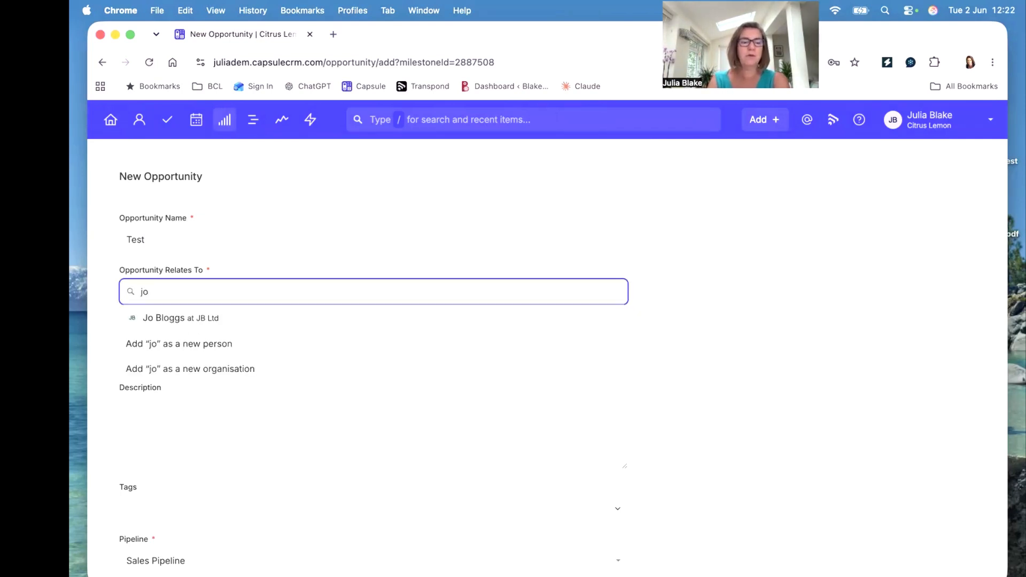
pyautogui.click(265, 319)
pyautogui.scroll(-3, 307, 454)
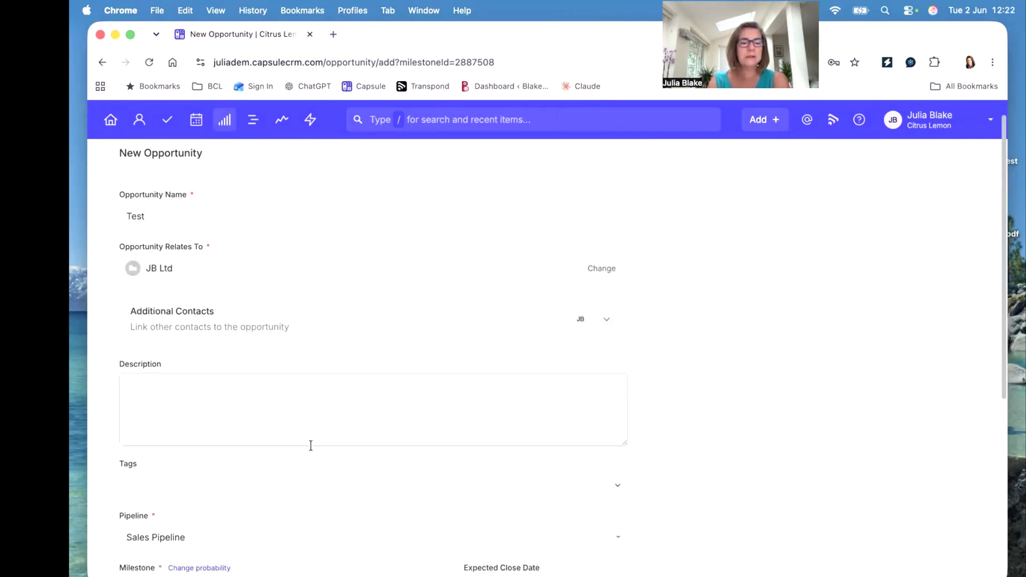
# Step: Set the opportunity's expected value to 1500 and its expected close date to 30/06/2026, and save it
pyautogui.scroll(-2, 309, 449)
pyautogui.click(350, 518)
pyautogui.write('1500')
pyautogui.click(494, 471)
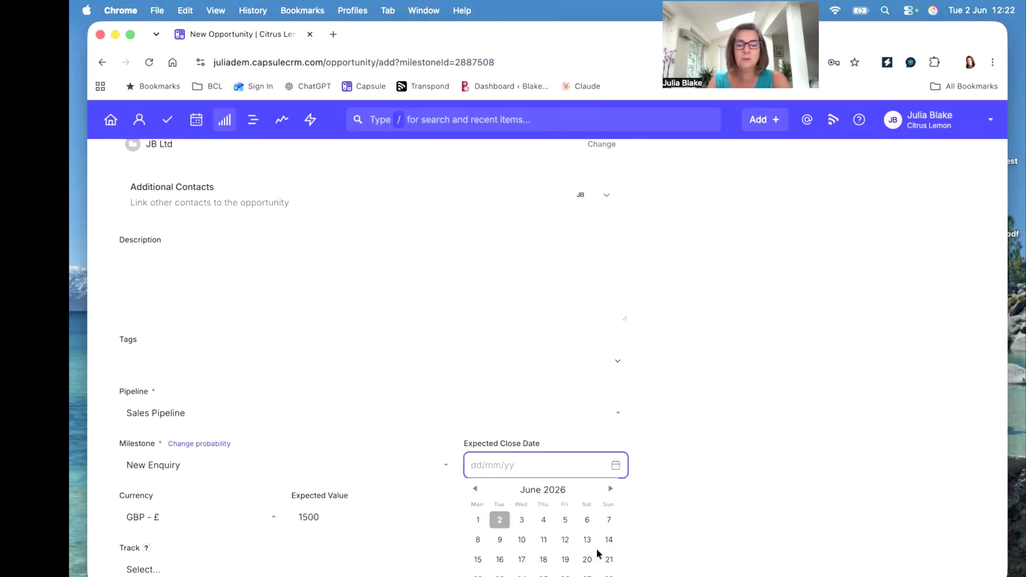
pyautogui.scroll(-2, 565, 550)
pyautogui.click(503, 552)
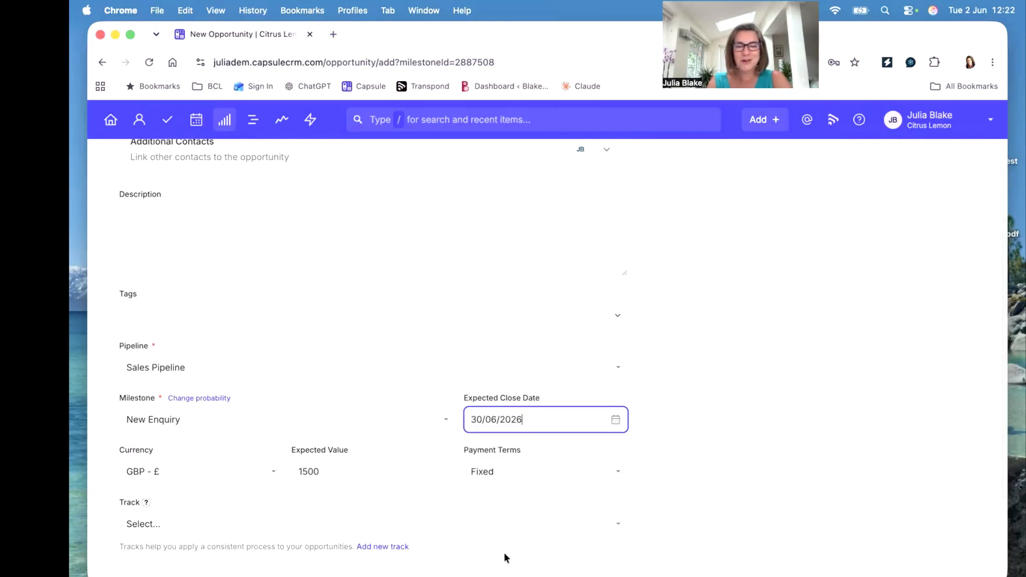
pyautogui.scroll(-5, 394, 481)
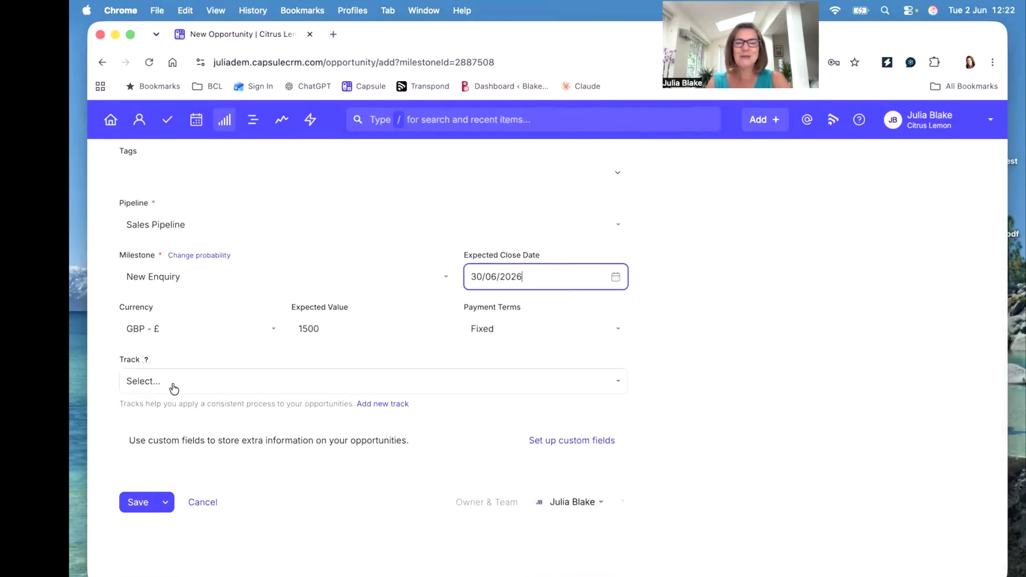
pyautogui.click(133, 502)
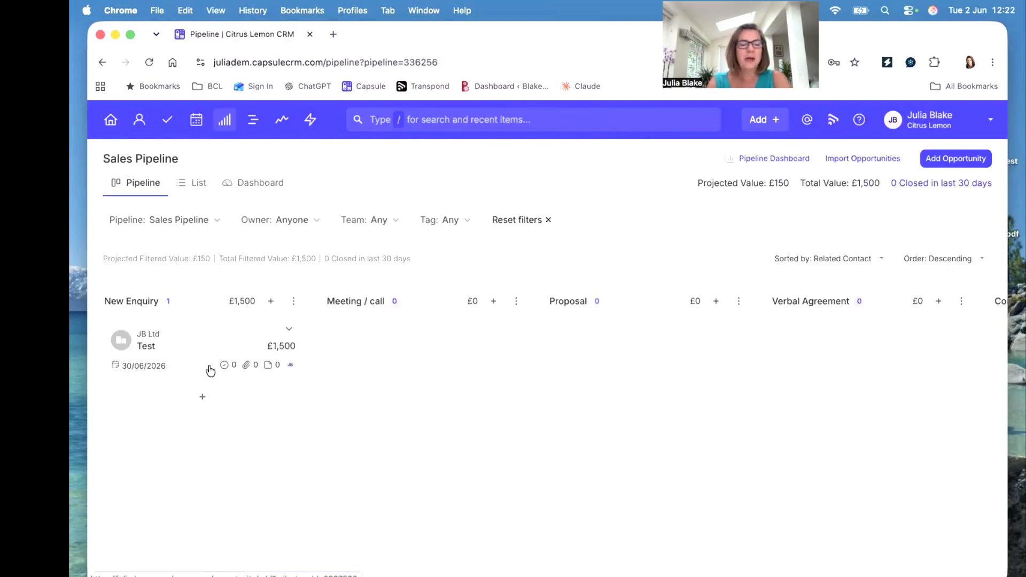
# Step: Move the Test opportunity from New Enquiry to the Proposal stage and open its record
pyautogui.moveTo(199, 349); pyautogui.dragTo(629, 358)
pyautogui.click(591, 347)
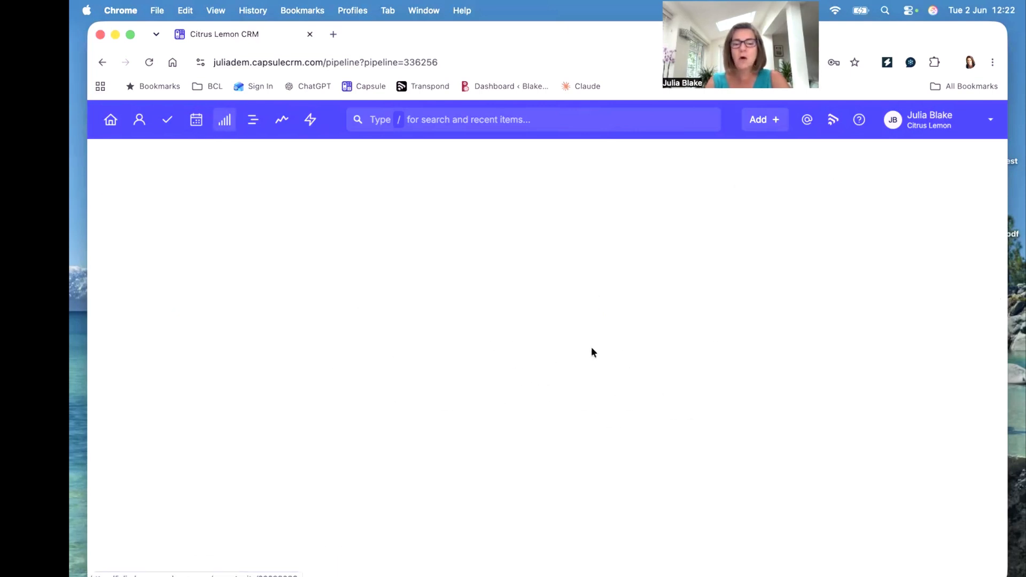
# Step: Examine the milestone and Won/Lost choices of the Test opportunity, plus its additional edit actions
pyautogui.click(708, 170)
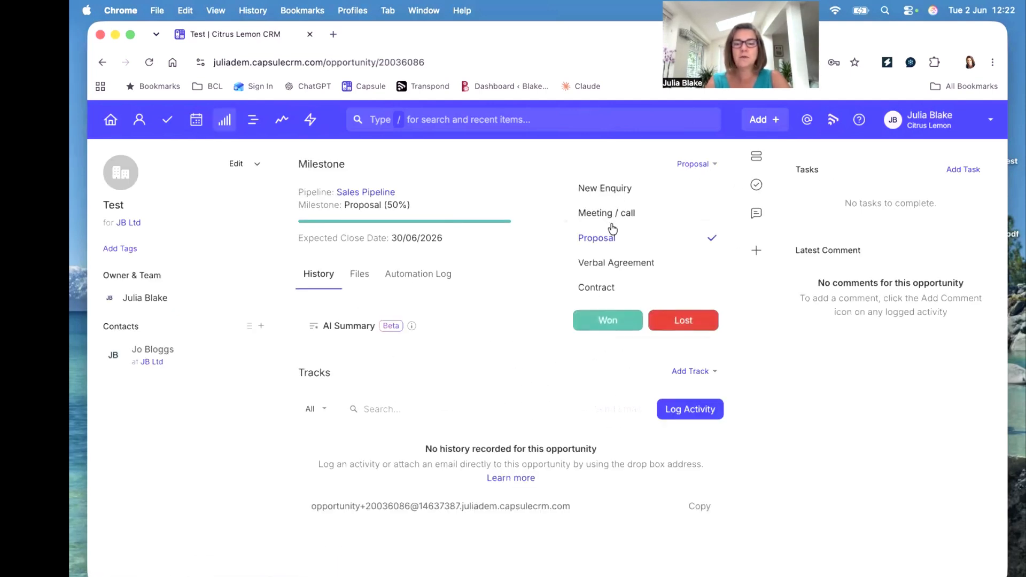
pyautogui.click(513, 355)
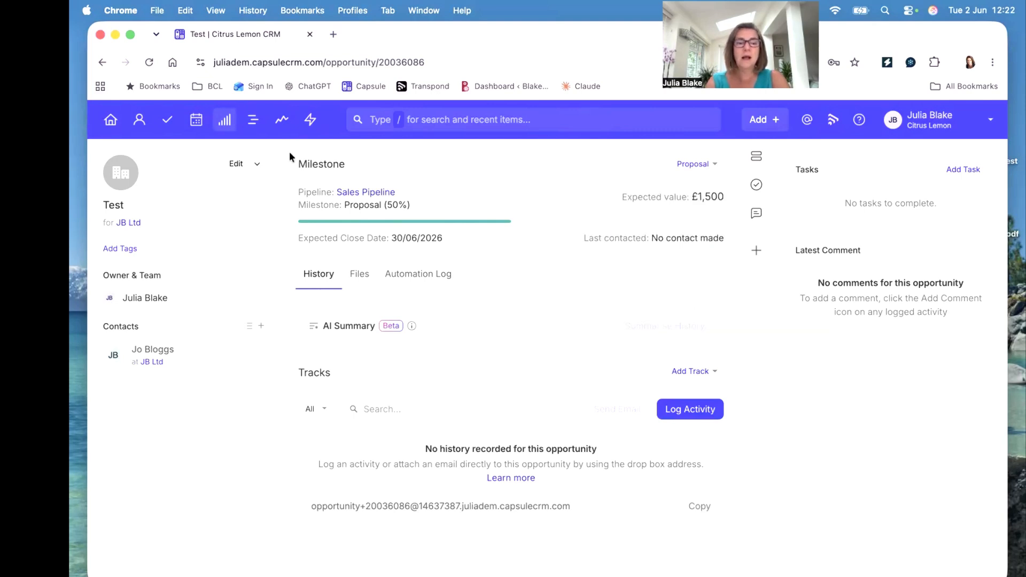
pyautogui.click(259, 165)
pyautogui.click(219, 441)
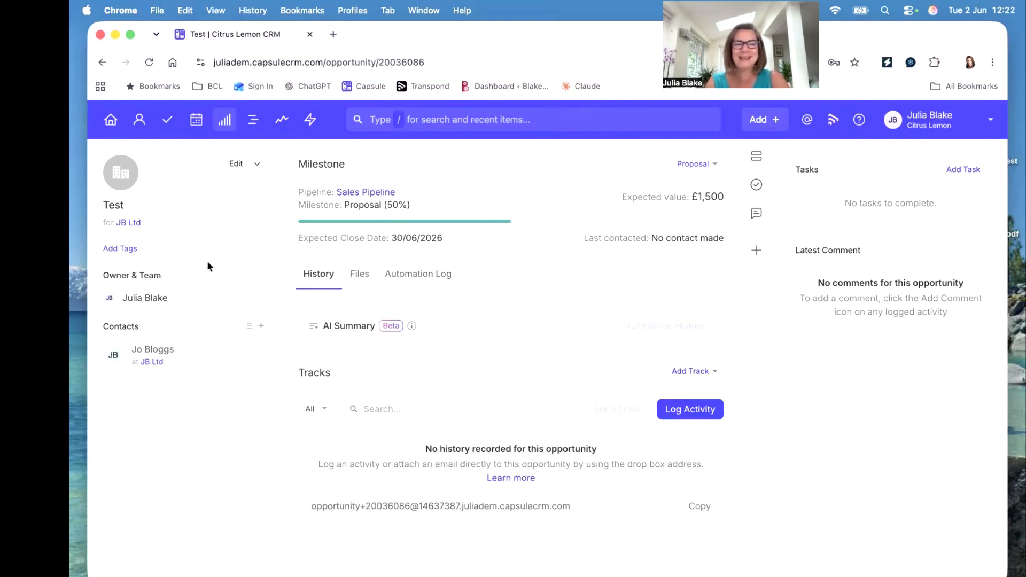
# Step: Return to the sales pipeline, show the opportunities as a list, and examine the tag filter and the additional filter options
pyautogui.click(228, 129)
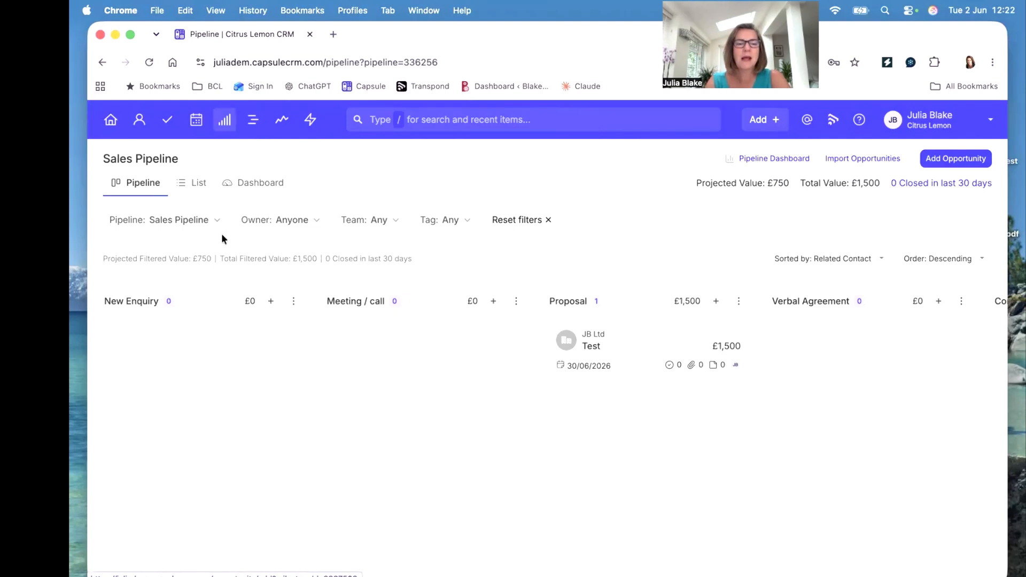
pyautogui.click(200, 179)
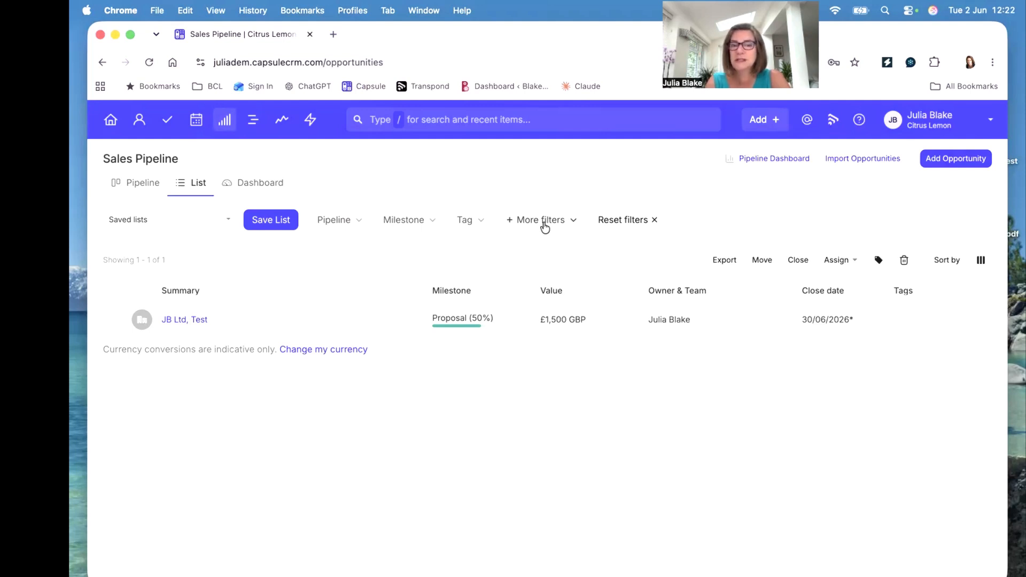
pyautogui.click(469, 225)
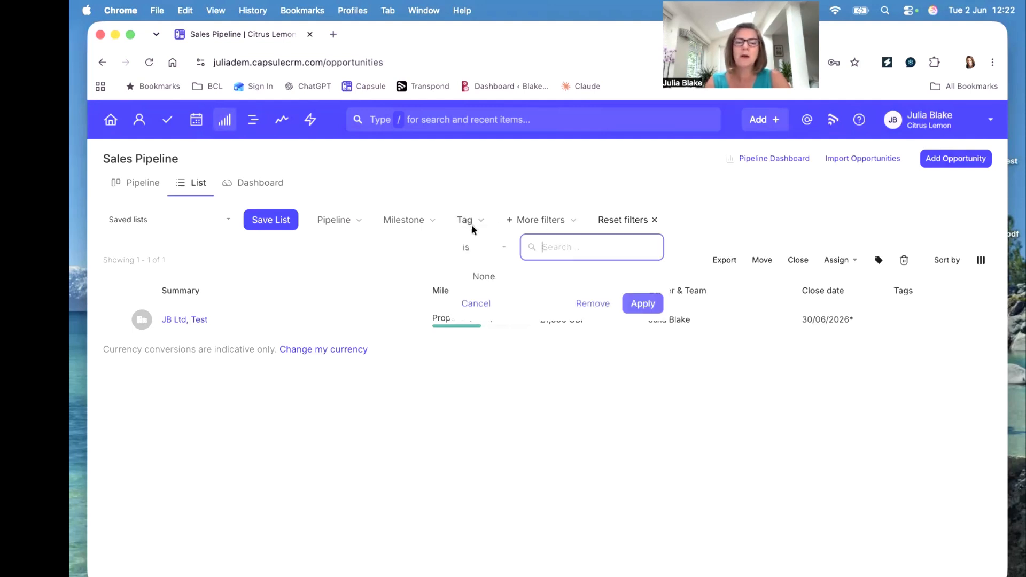
pyautogui.click(488, 186)
pyautogui.click(548, 224)
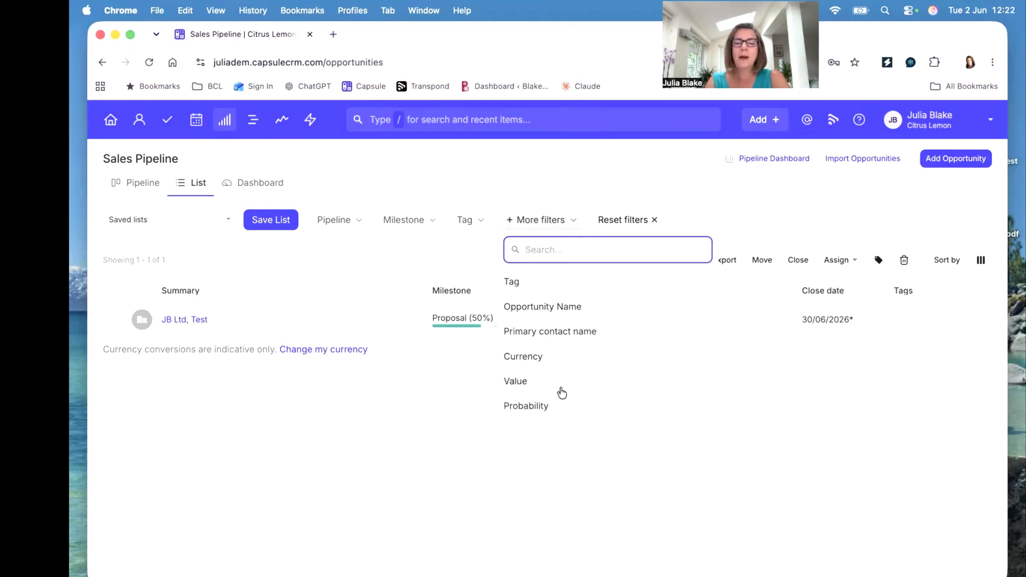
pyautogui.scroll(-3, 593, 341)
pyautogui.scroll(-8, 593, 343)
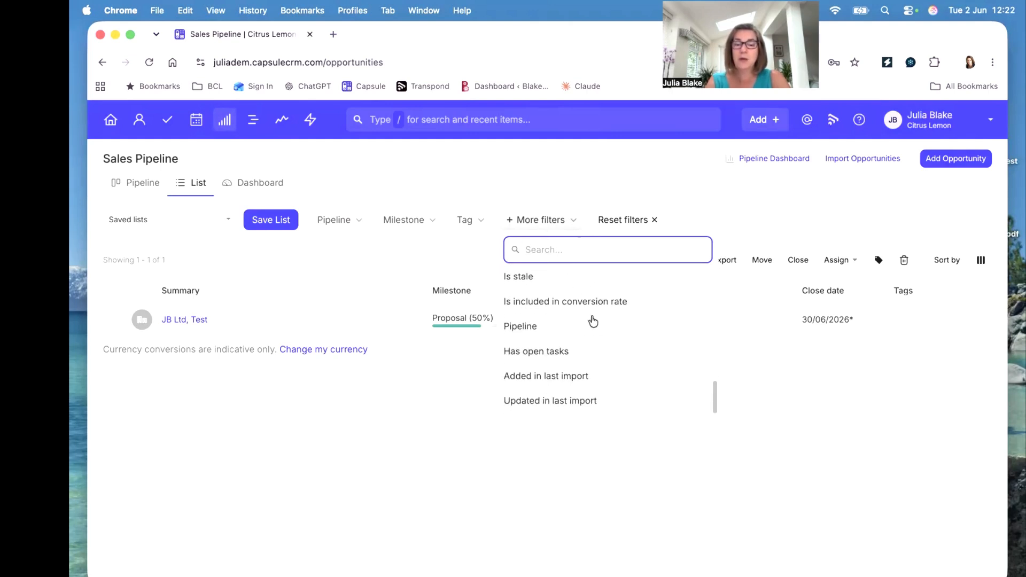
pyautogui.click(575, 190)
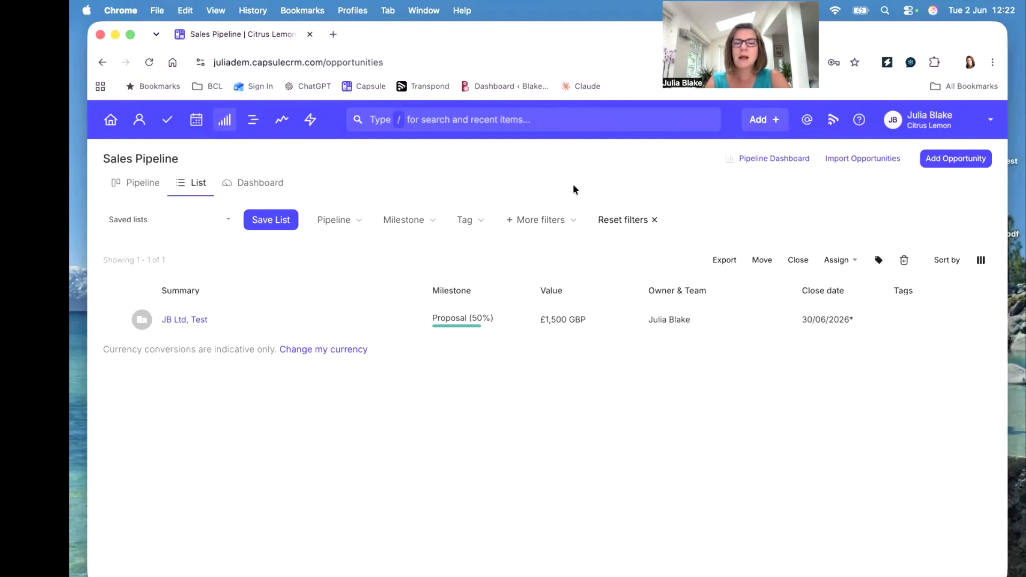
# Step: Add an opportunity tag named Interested in Service A in the account's Tags and DataTags settings
pyautogui.click(929, 128)
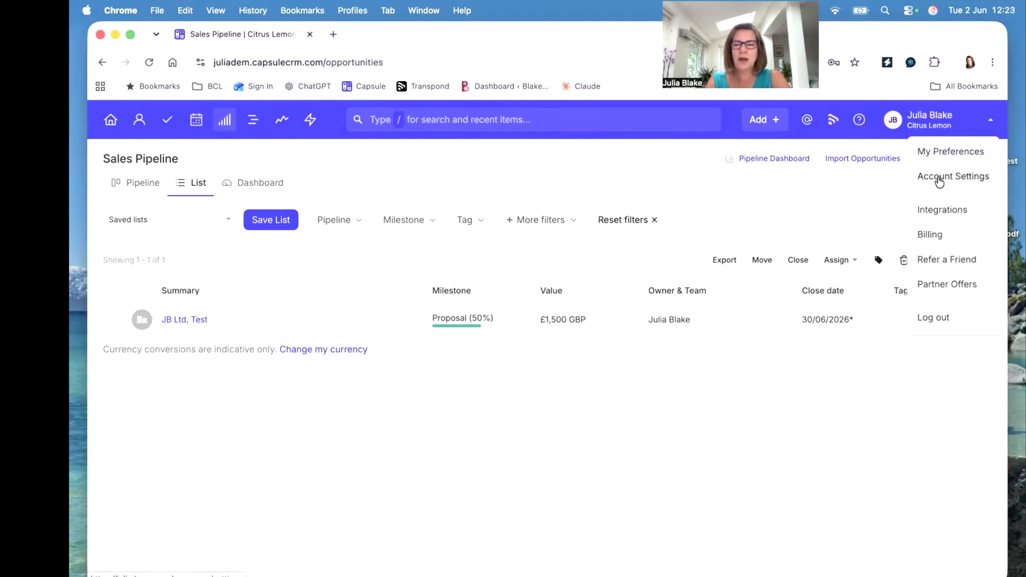
pyautogui.click(949, 181)
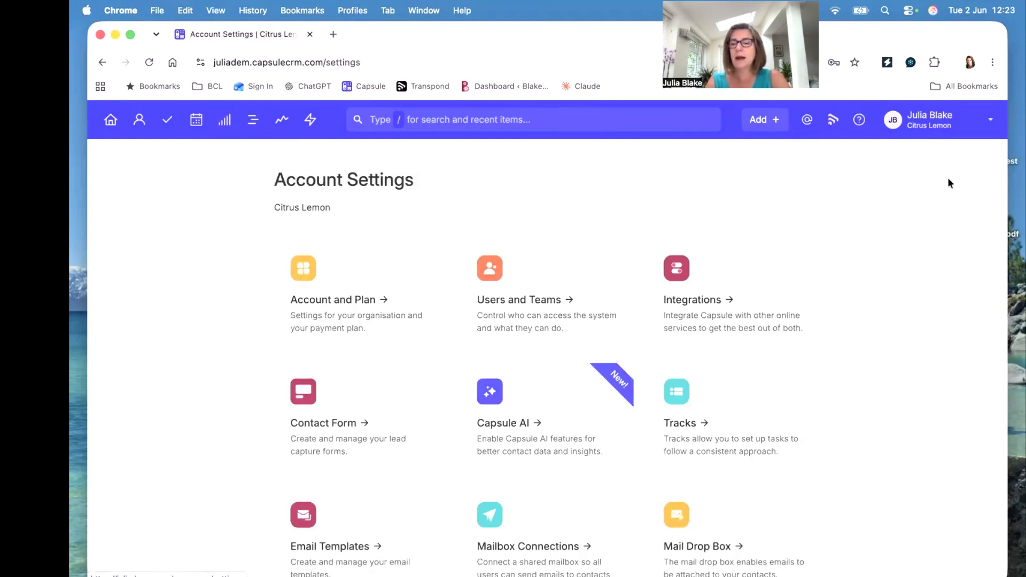
pyautogui.scroll(-6, 537, 450)
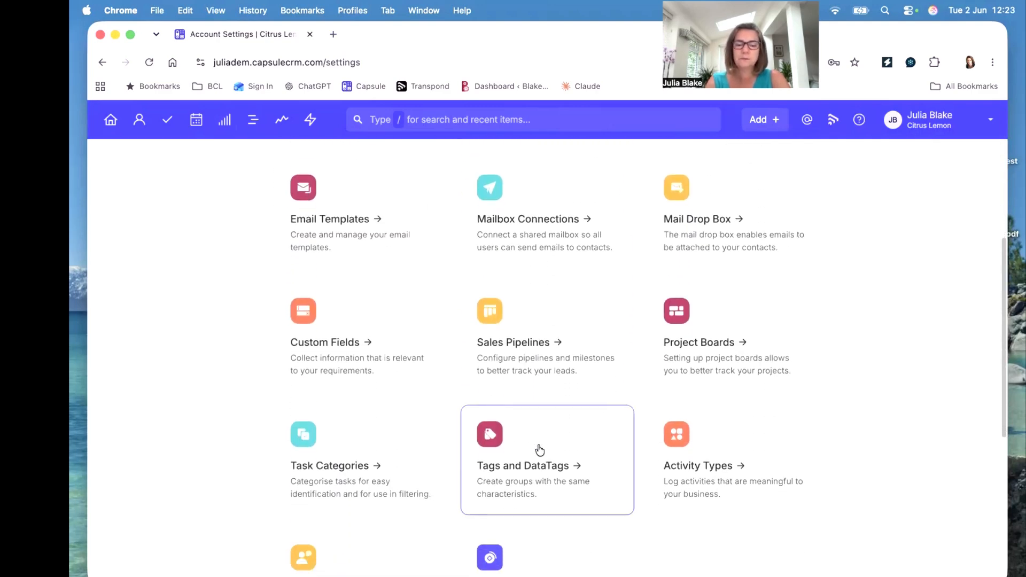
pyautogui.click(538, 450)
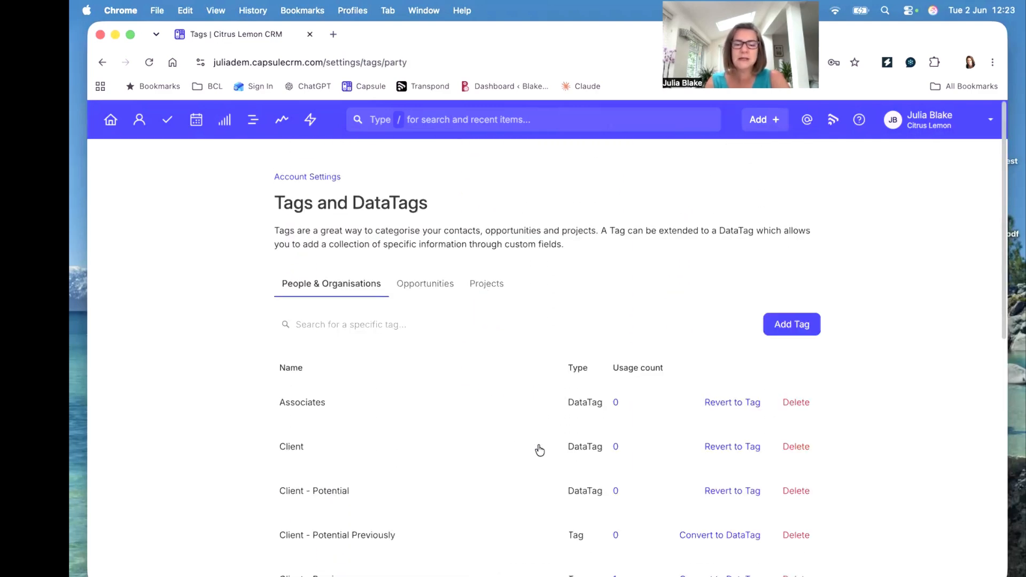
pyautogui.click(427, 291)
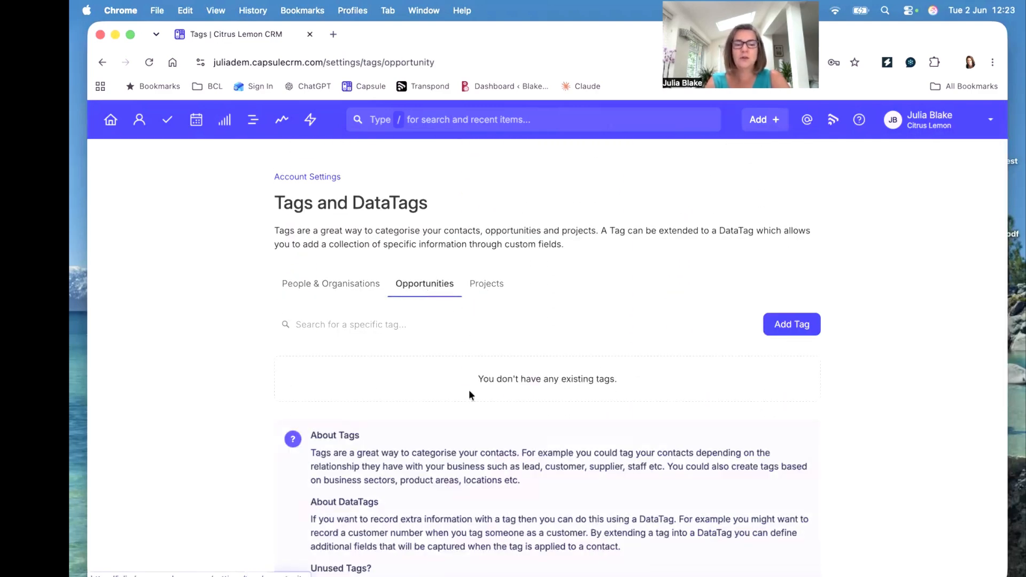
pyautogui.click(793, 324)
pyautogui.write('Intereet')
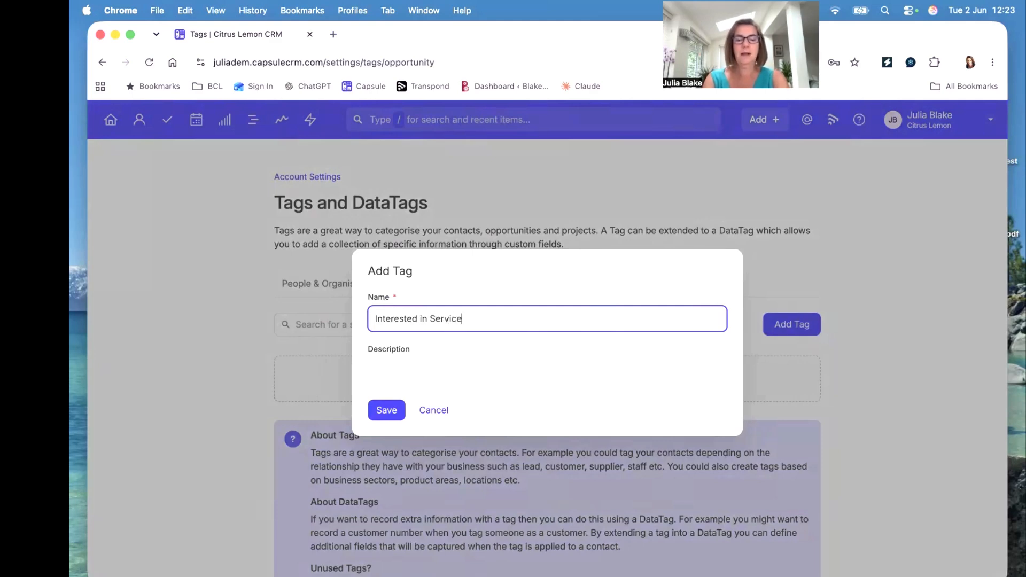
pyautogui.write(' A')
pyautogui.click(385, 410)
# Step: Add two more opportunity tags named Interested in Service B and Interested in Service C
pyautogui.click(795, 325)
pyautogui.write('Interested in Service A')
pyautogui.press('Return')
pyautogui.click(811, 325)
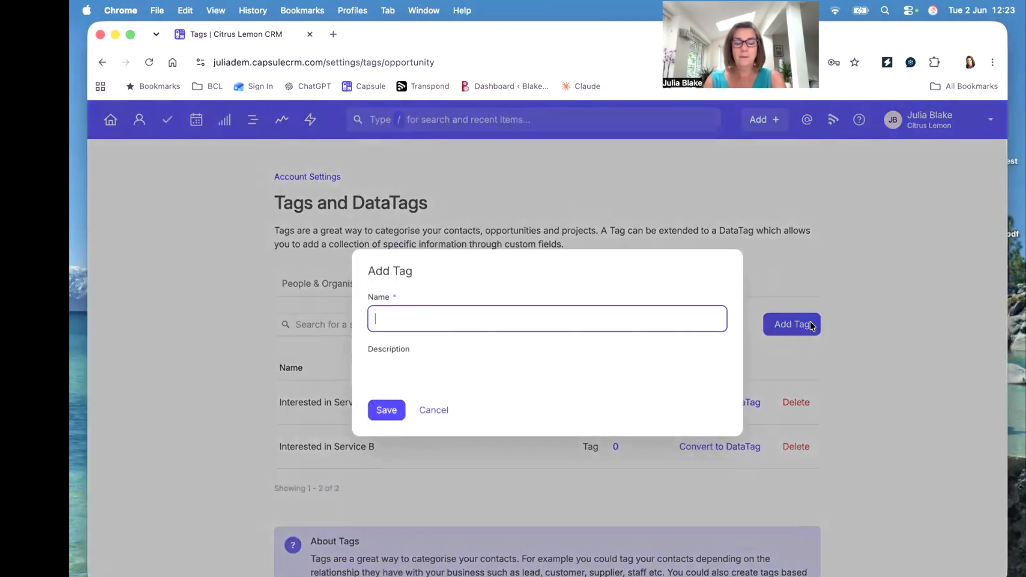
pyautogui.write('Interested in Service A')
pyautogui.press('BackSpace')
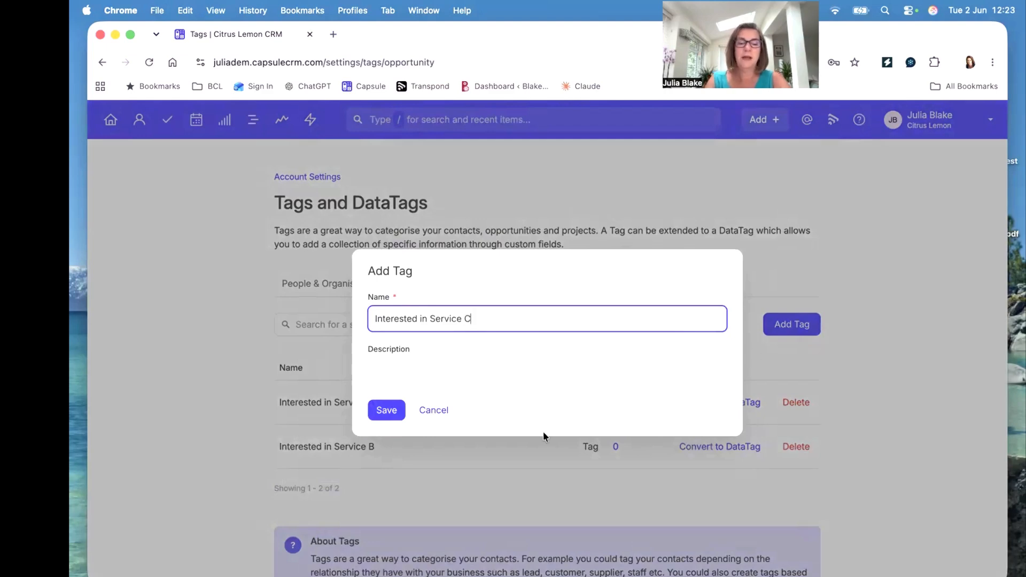
pyautogui.click(377, 410)
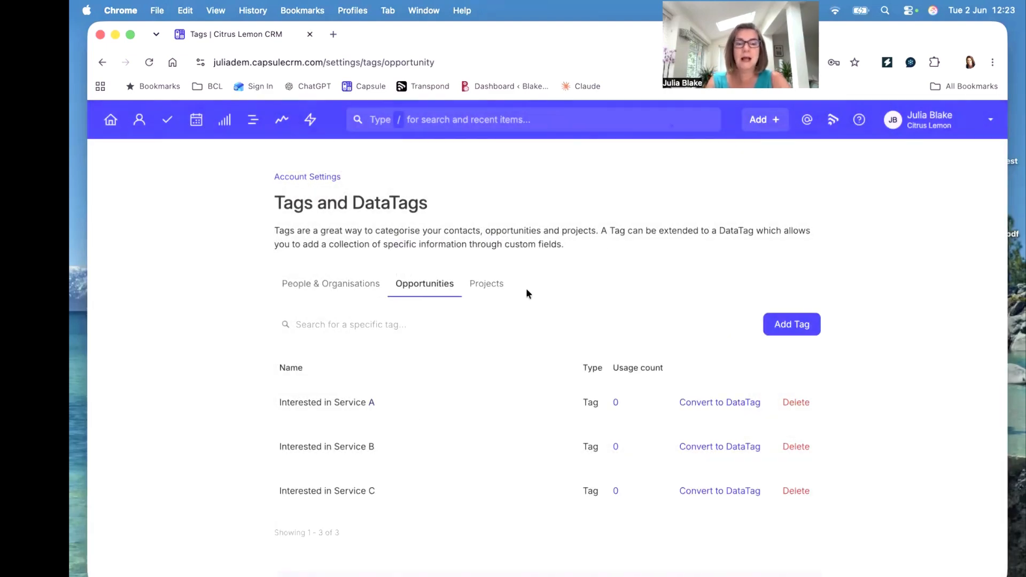
# Step: Open the Test opportunity's record and assign it the tag Interested in Service A
pyautogui.click(419, 120)
pyautogui.click(376, 161)
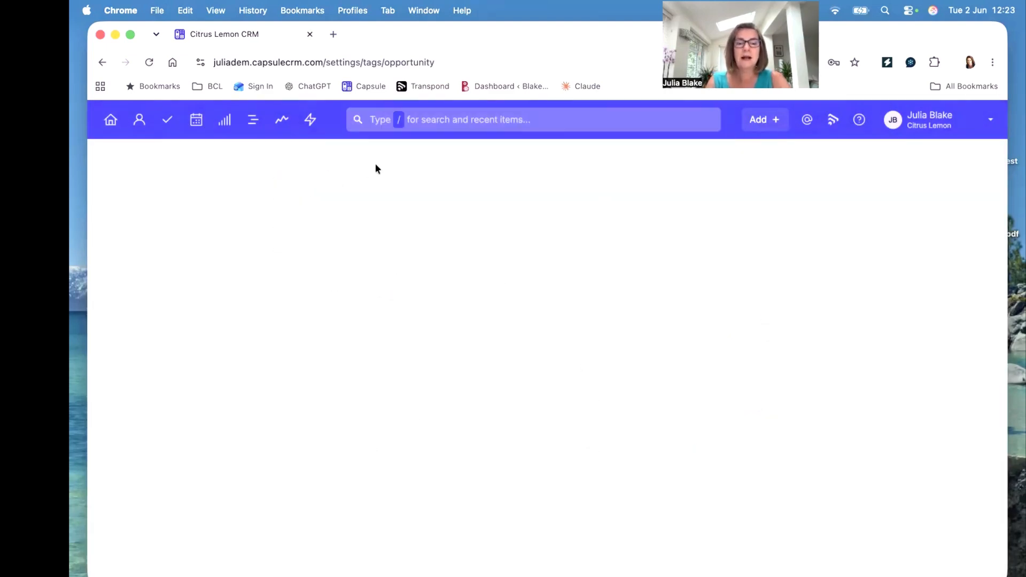
pyautogui.click(130, 248)
pyautogui.click(223, 257)
pyautogui.click(188, 278)
# Step: Return to the sales pipeline list and filter the opportunities by the tag Interested in Service A
pyautogui.click(187, 132)
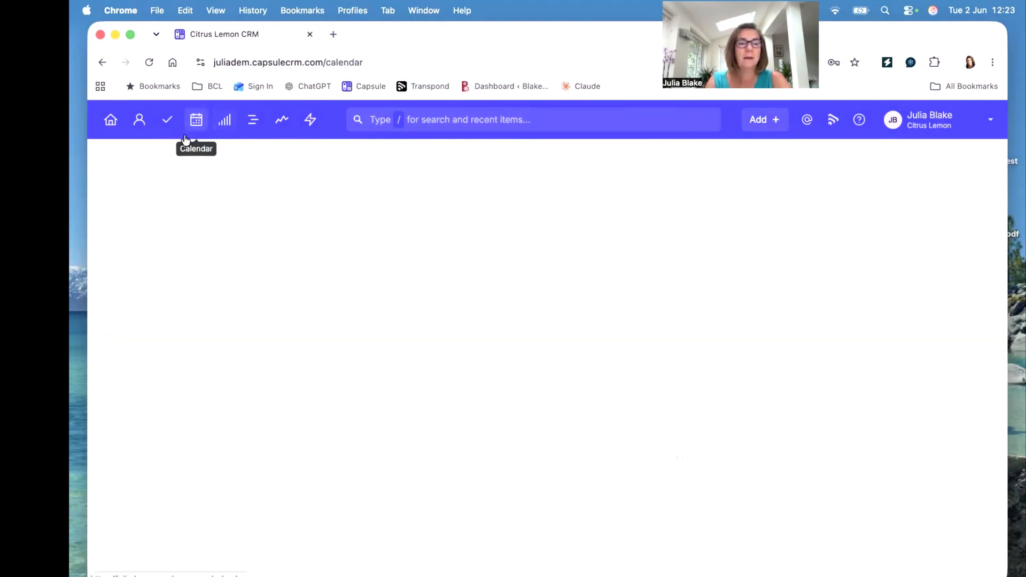
pyautogui.click(225, 126)
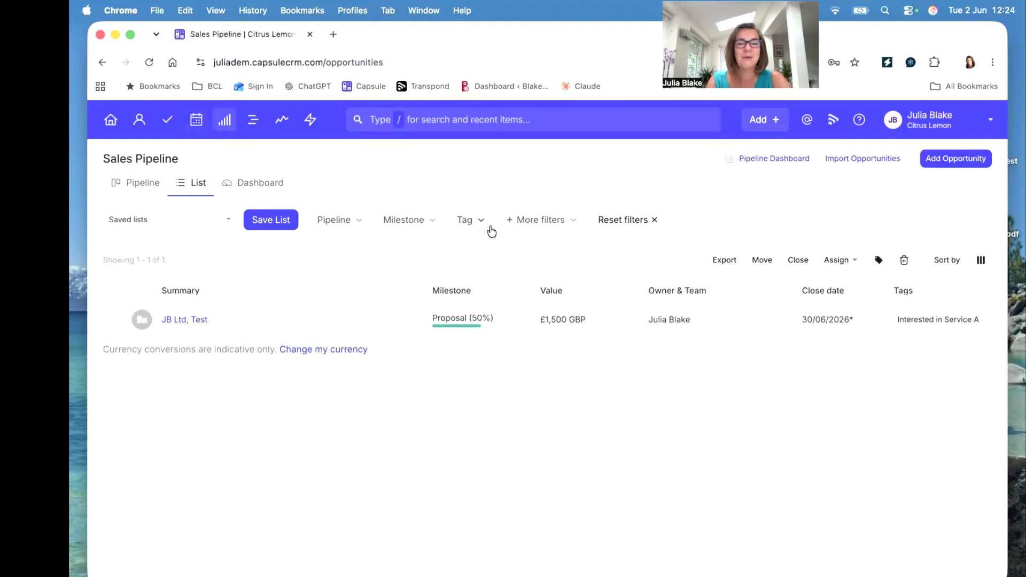
pyautogui.click(470, 221)
pyautogui.click(531, 297)
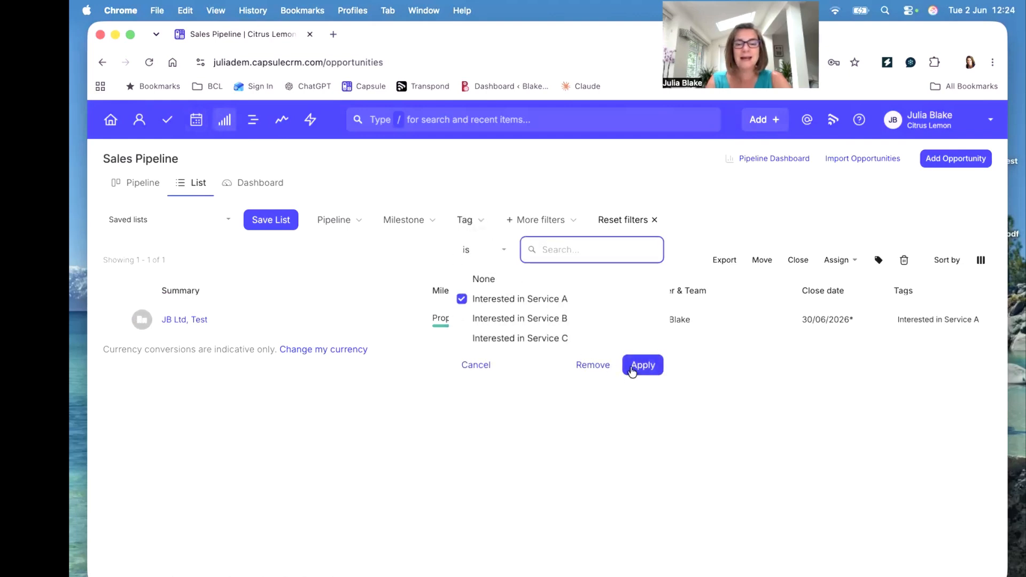
pyautogui.click(633, 366)
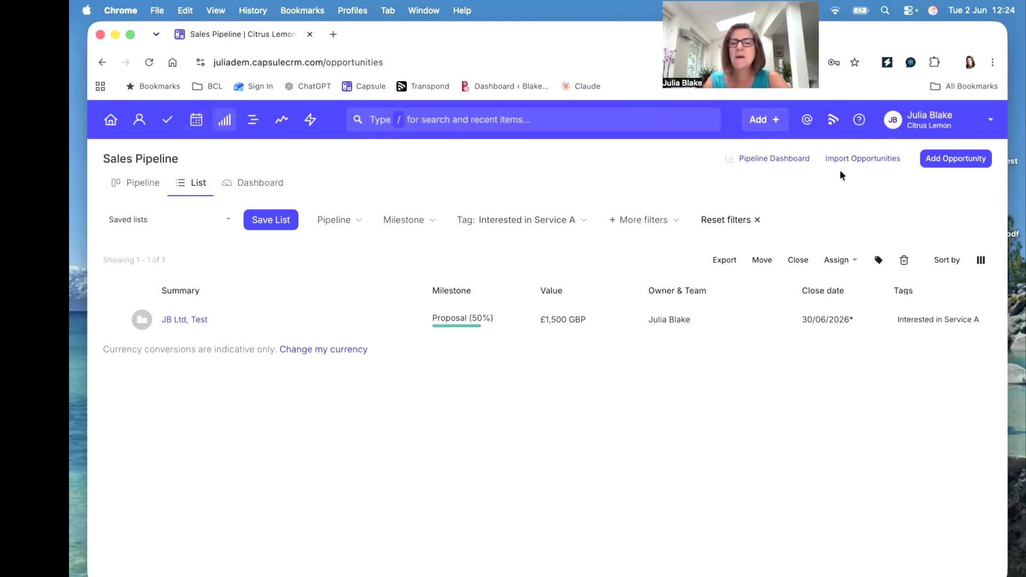
# Step: Add a searchable Text custom field labelled Source of Opportunity for opportunities in the account settings
pyautogui.click(928, 126)
pyautogui.click(933, 176)
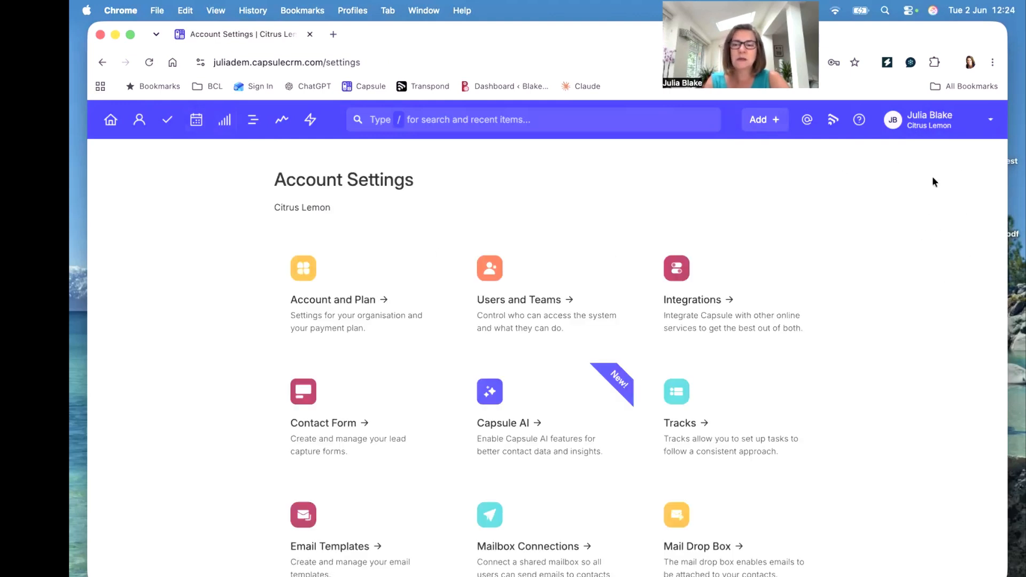
pyautogui.scroll(-5, 549, 423)
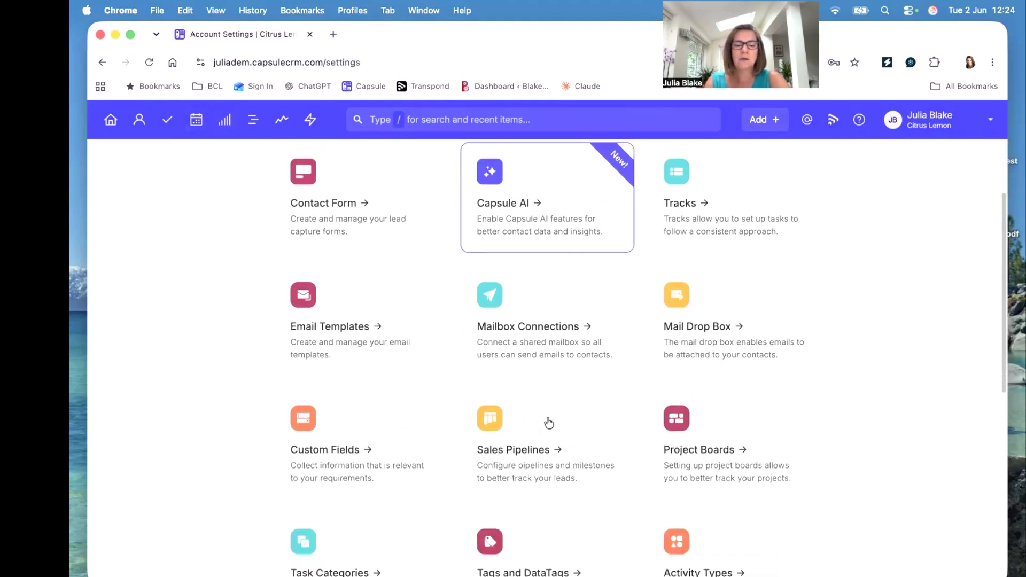
pyautogui.click(346, 431)
pyautogui.click(454, 298)
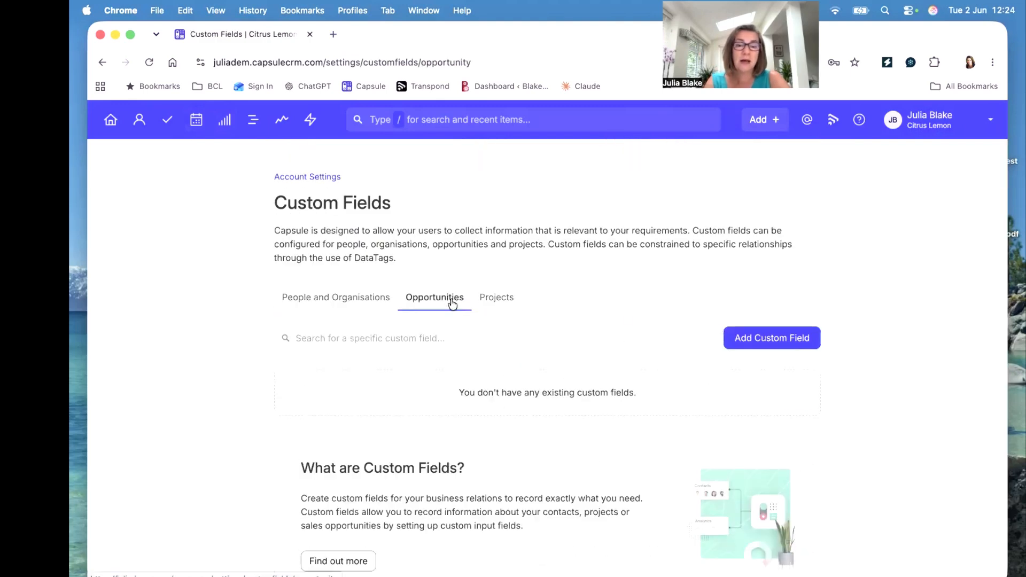
pyautogui.click(794, 342)
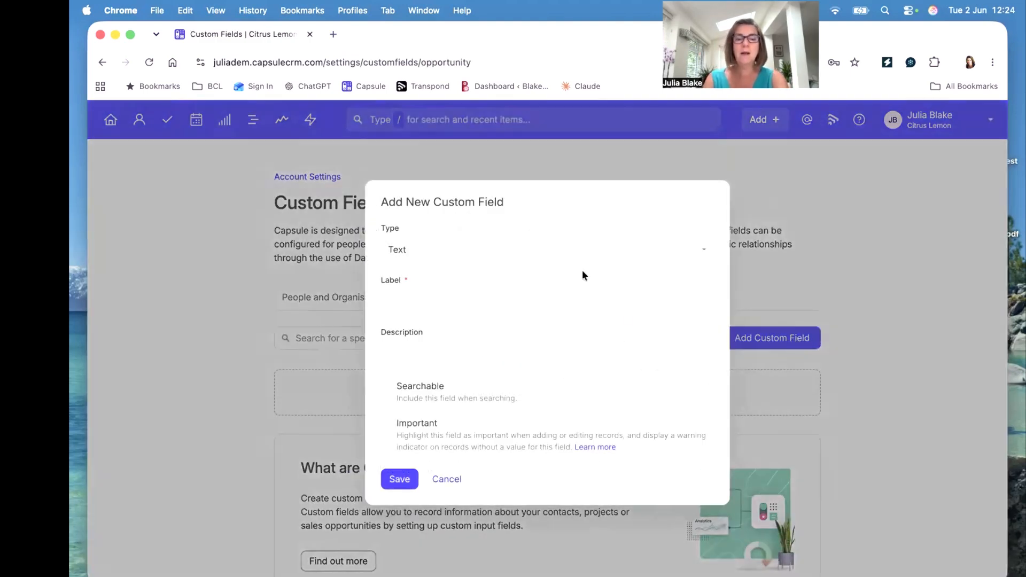
pyautogui.click(568, 299)
pyautogui.write('Source of Op')
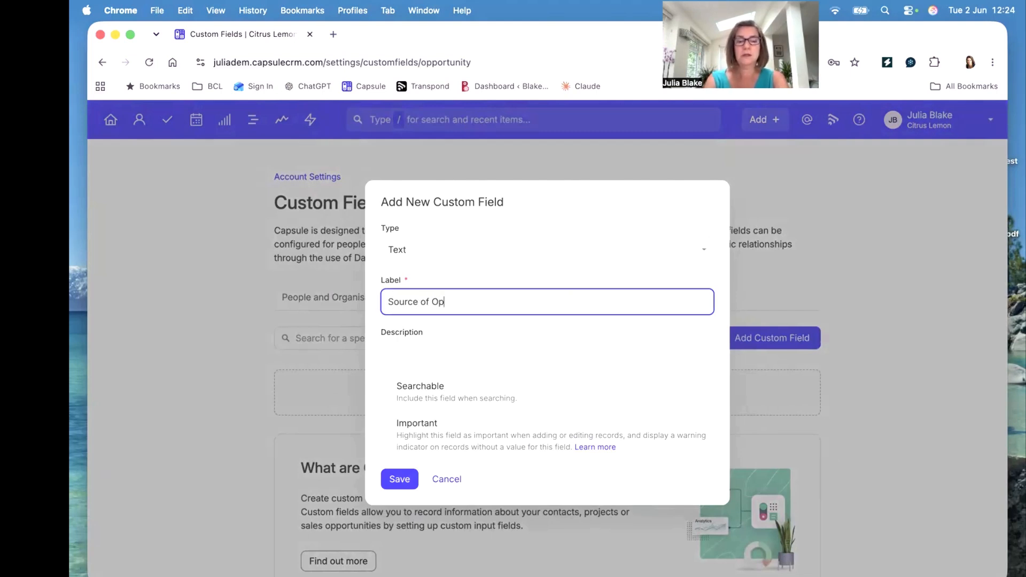
pyautogui.write('portunity')
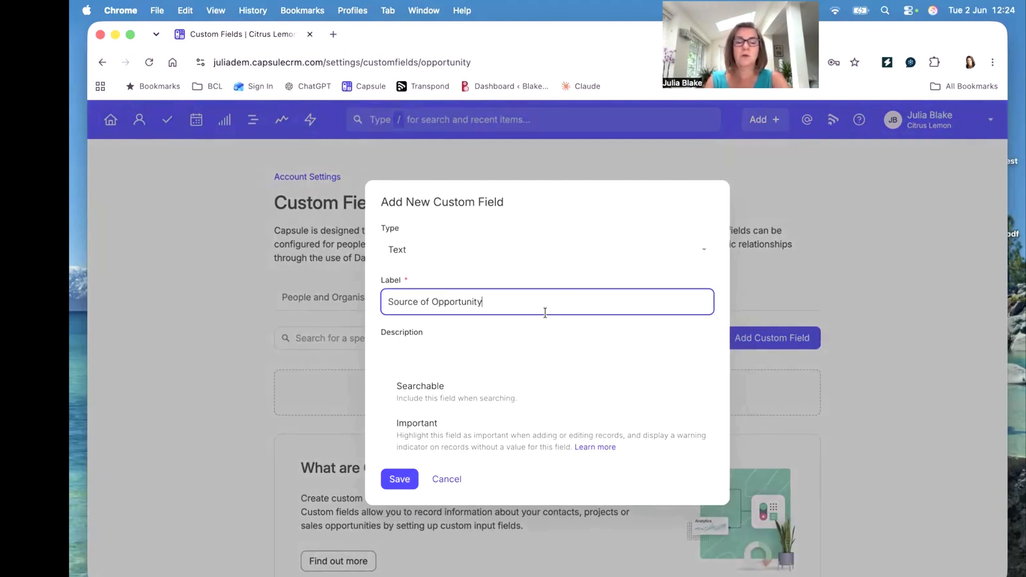
pyautogui.click(388, 389)
pyautogui.click(395, 481)
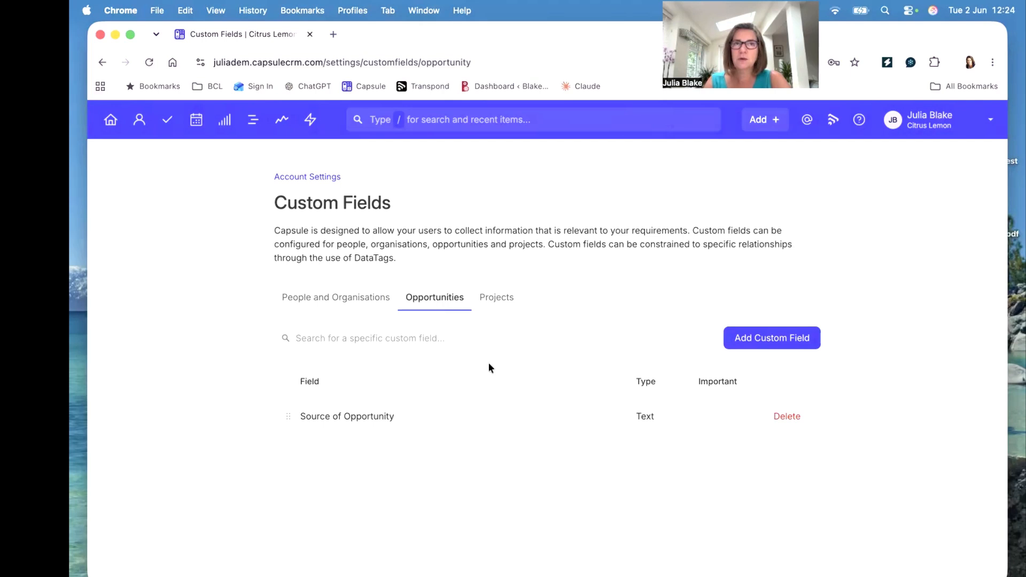
# Step: Add a second opportunity custom field of type Date labelled Date of Initial Meeting
pyautogui.click(769, 340)
pyautogui.click(655, 250)
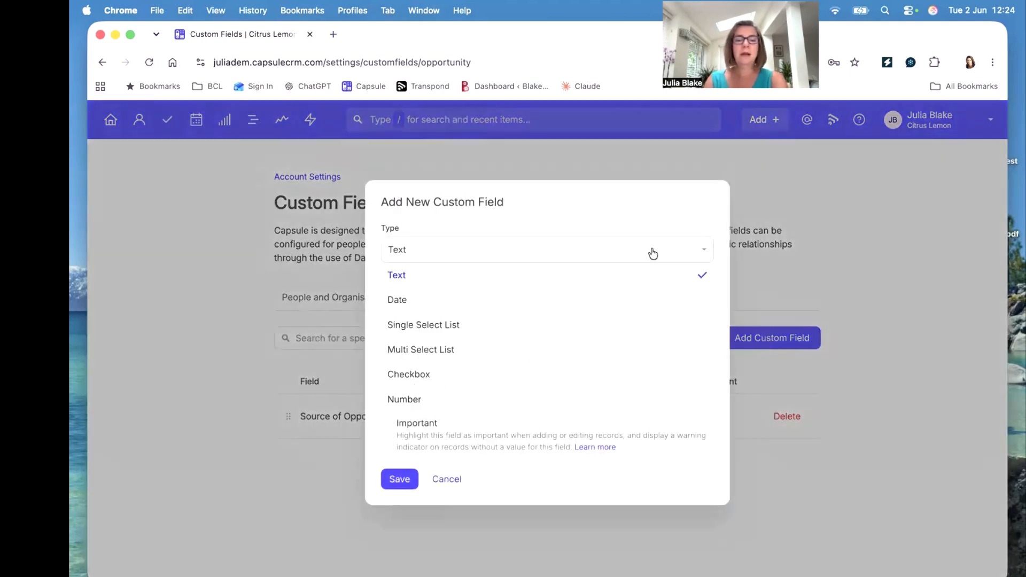
pyautogui.click(484, 306)
pyautogui.click(483, 321)
pyautogui.write('D')
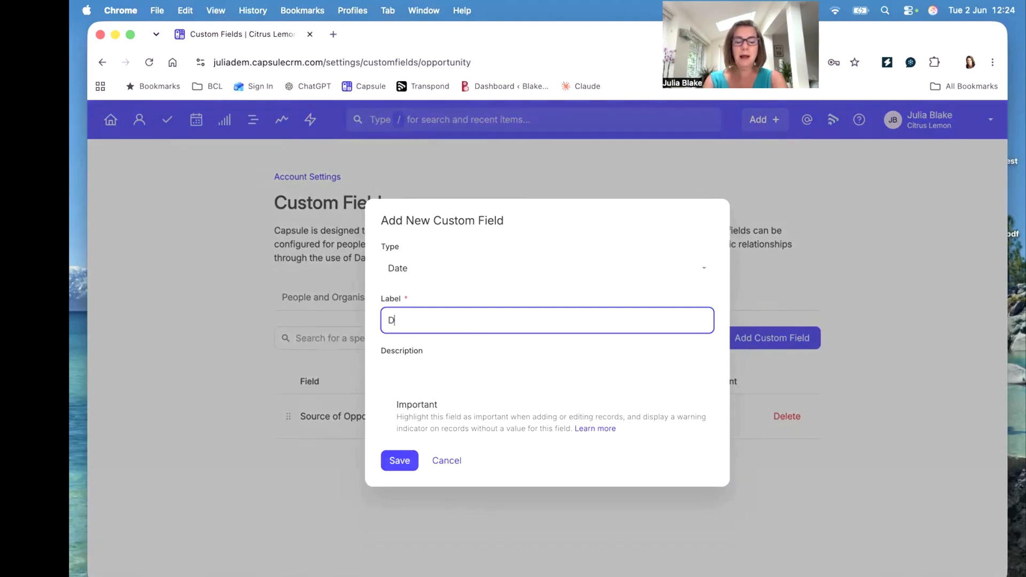
pyautogui.write('ate of Initial Meeting')
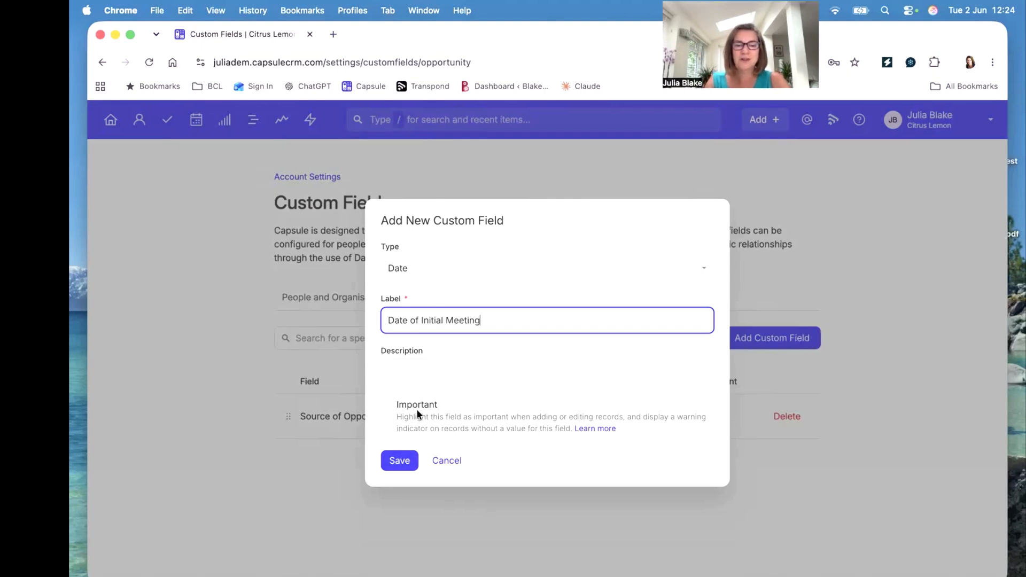
pyautogui.click(399, 460)
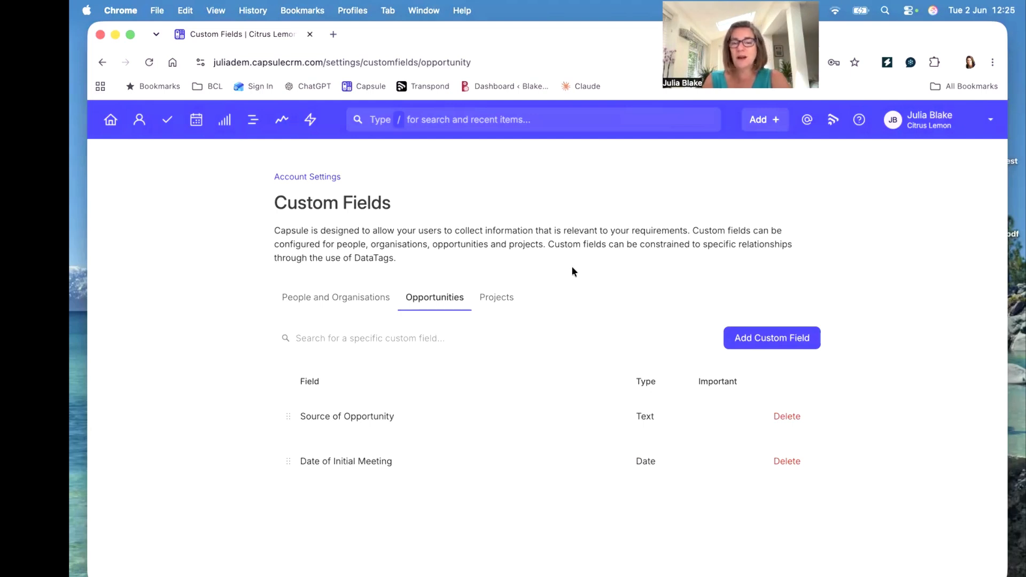
# Step: Start a new opportunity track in the account settings and name it New Enq Track
pyautogui.click(332, 178)
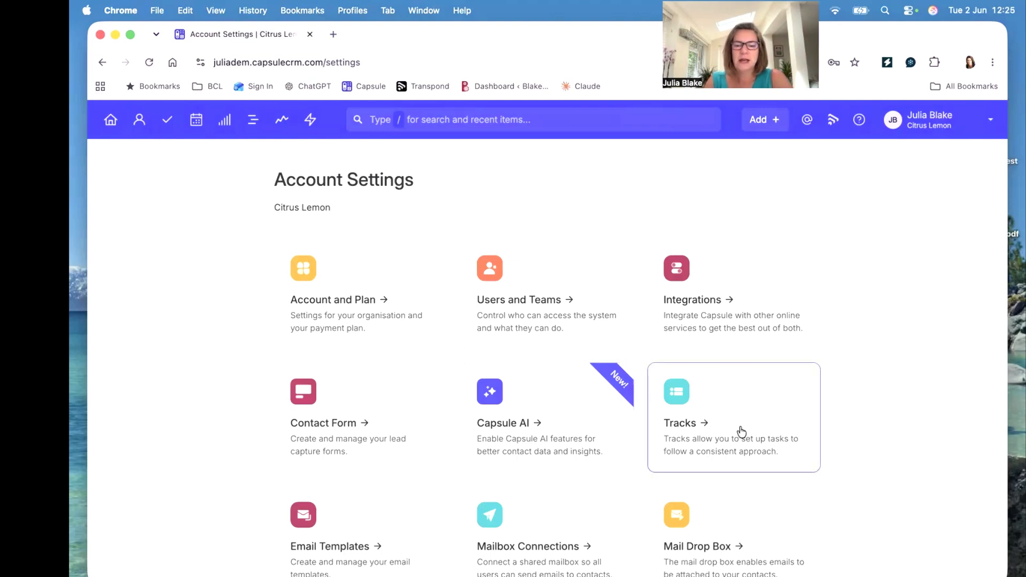
pyautogui.click(725, 435)
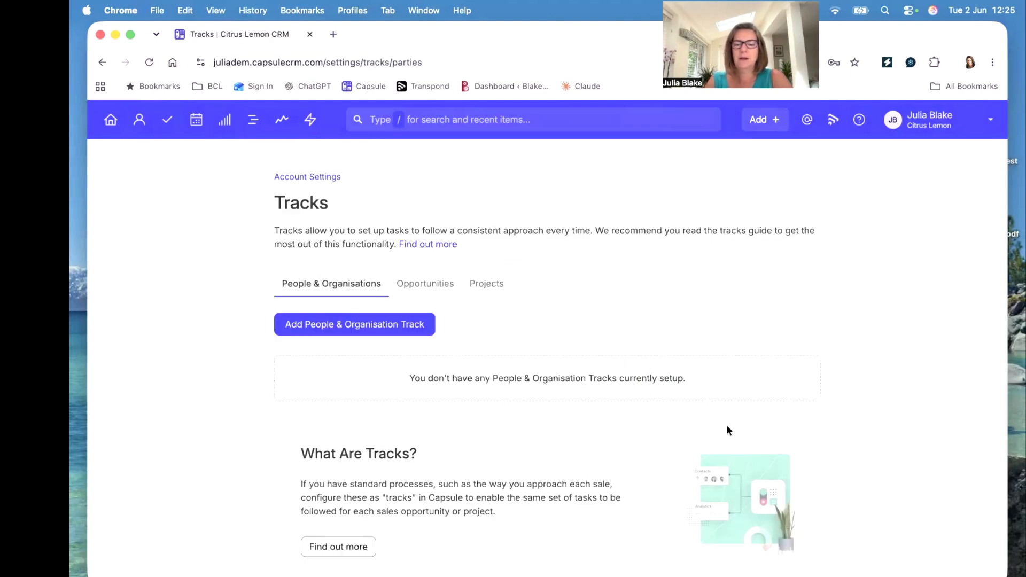
pyautogui.click(439, 287)
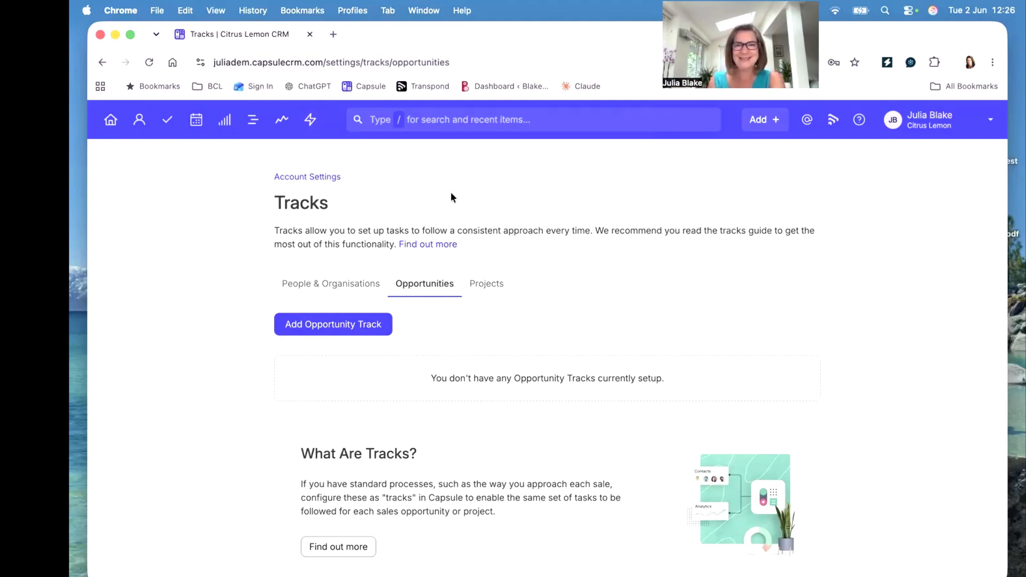
pyautogui.click(339, 327)
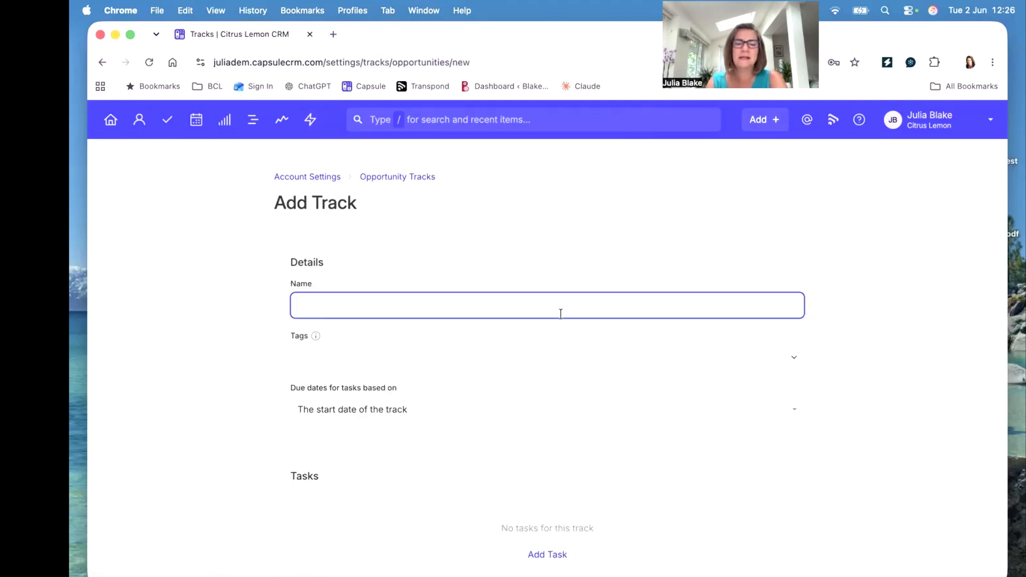
pyautogui.write('New Enq Track')
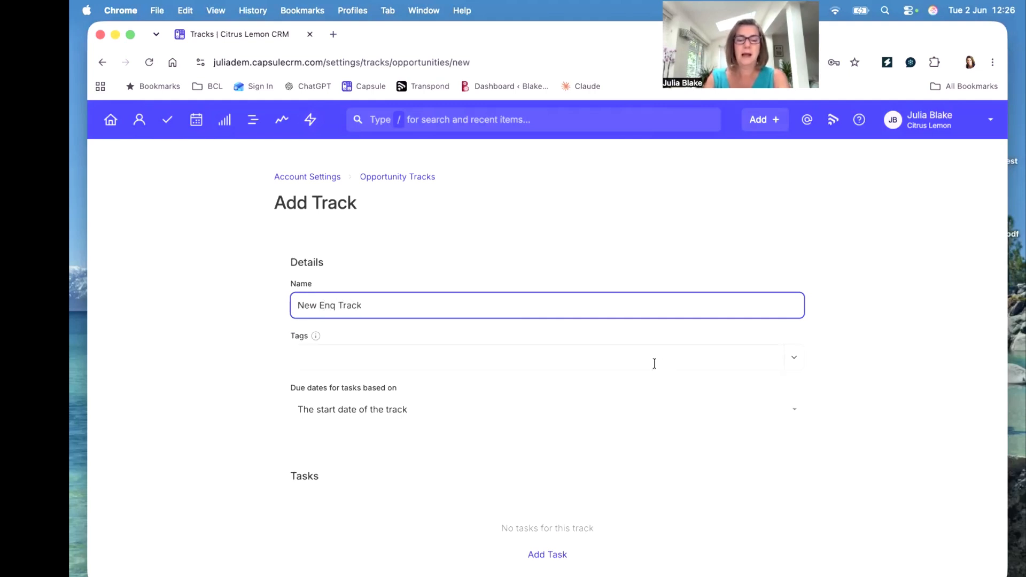
# Step: Start a task for the track with the description Send "Hello" email Template
pyautogui.click(558, 550)
pyautogui.write('Send "Hel')
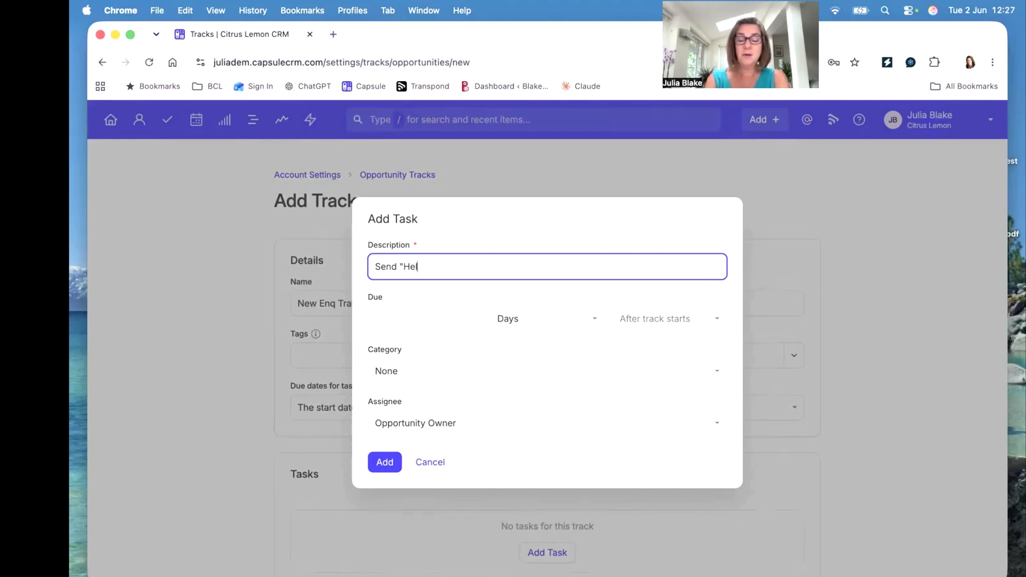
pyautogui.write('lo" meial')
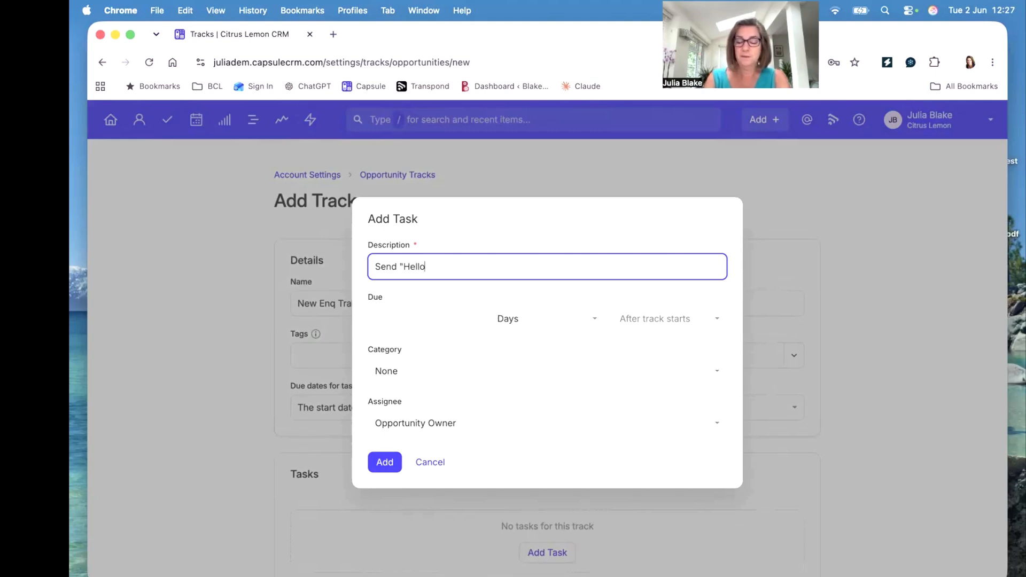
pyautogui.press('BackSpace')
pyautogui.press('BackSpace')
pyautogui.press('BackSpace')
pyautogui.press('BackSpace')
pyautogui.press('BackSpace')
pyautogui.write('email T')
pyautogui.write('empla')
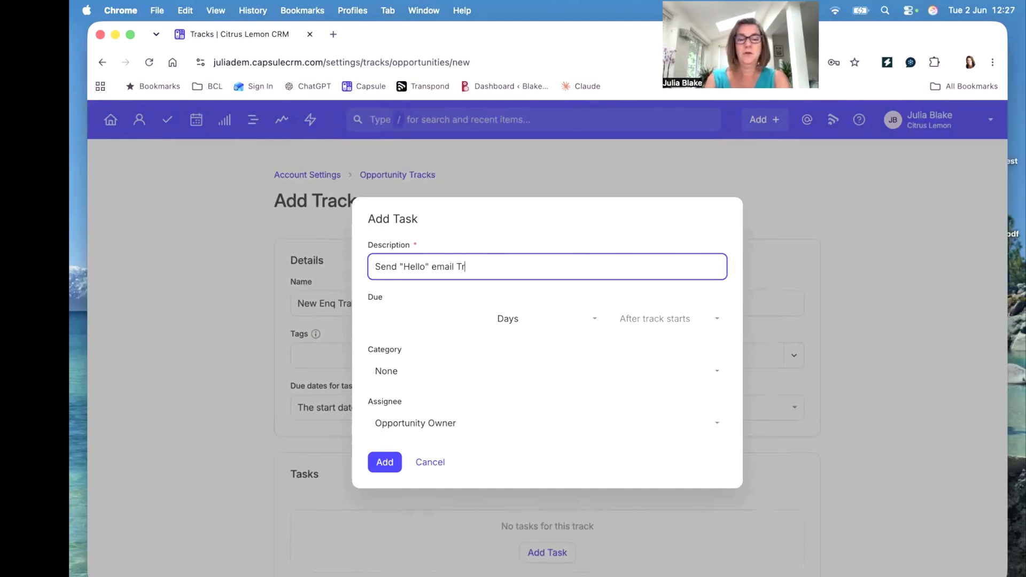
pyautogui.write('te')
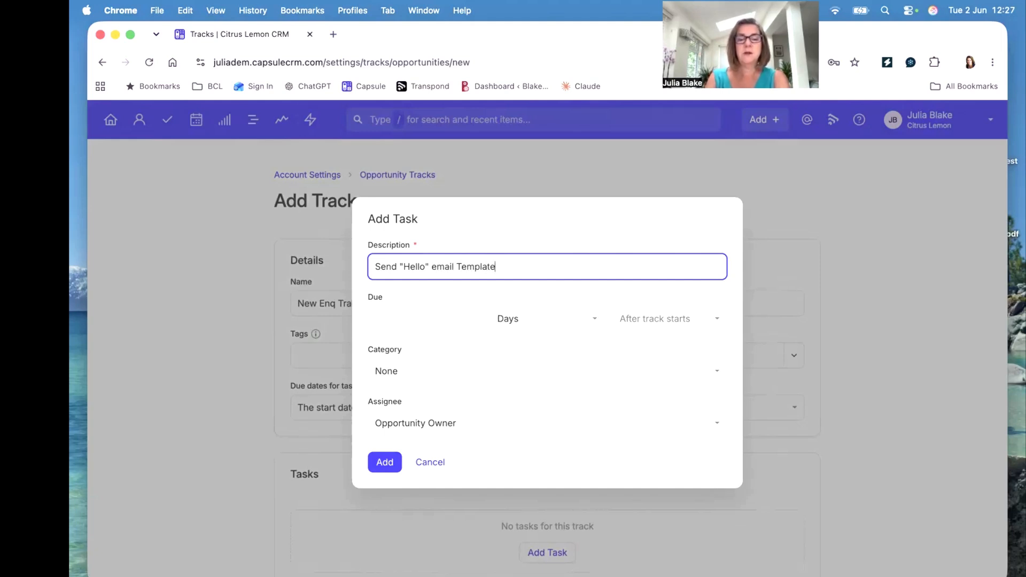
# Step: Make the "Hello" email task due 1 weekday after the track starts, categorise it as Email, and add it to the track
pyautogui.click(406, 320)
pyautogui.write('1')
pyautogui.click(521, 320)
pyautogui.click(525, 355)
pyautogui.click(526, 320)
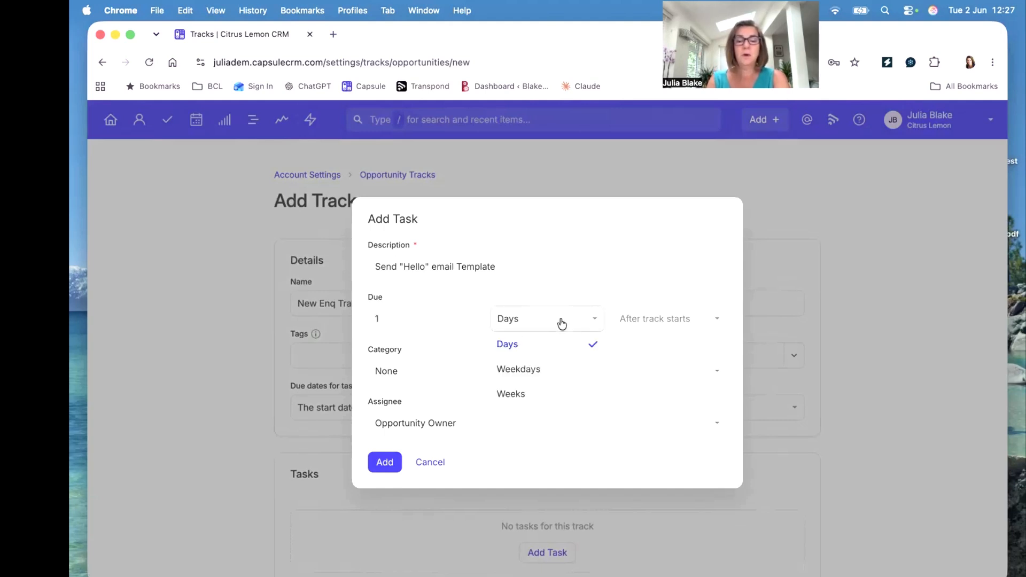
pyautogui.click(529, 368)
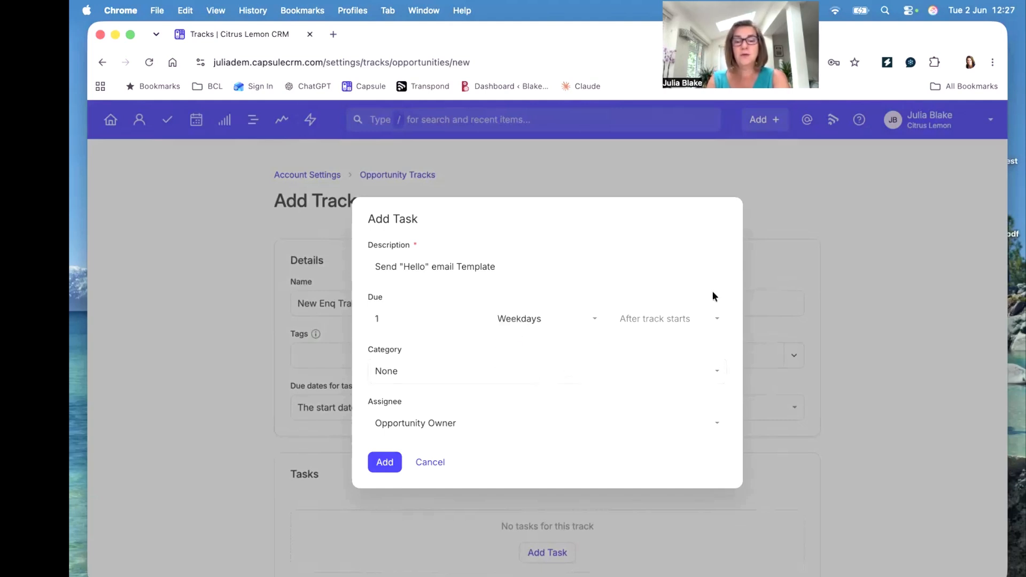
pyautogui.click(424, 383)
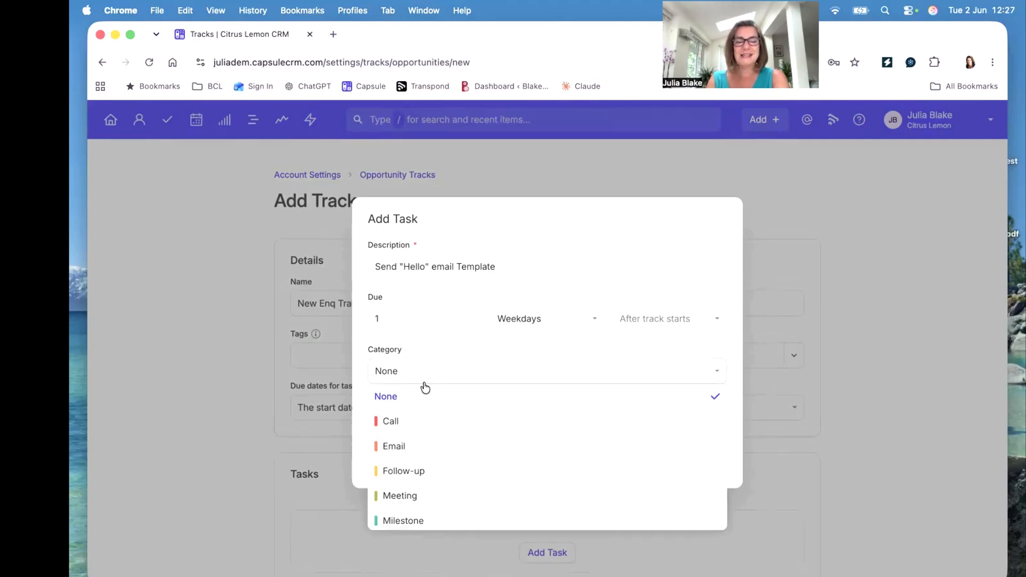
pyautogui.click(436, 452)
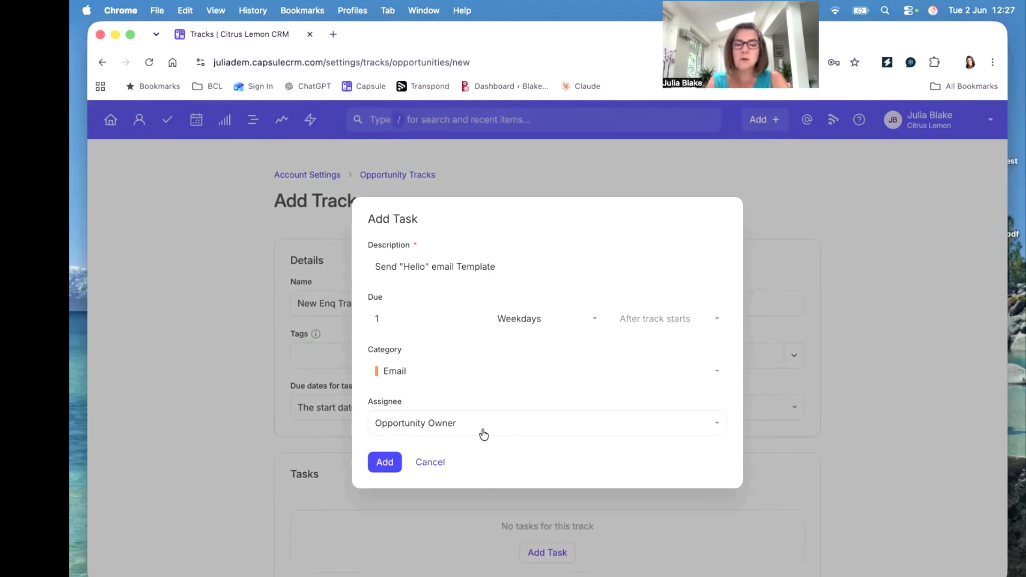
pyautogui.click(515, 427)
pyautogui.click(514, 426)
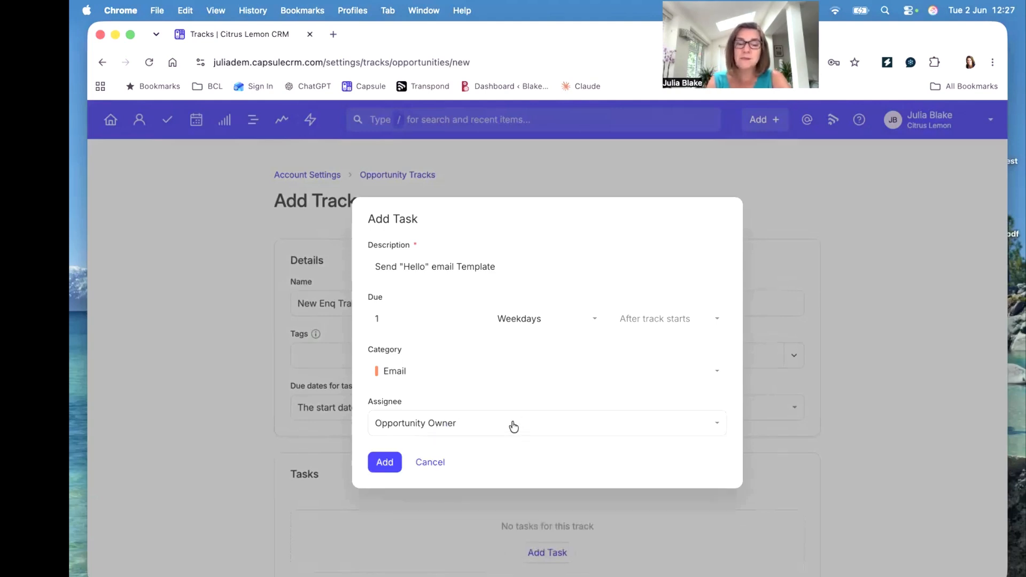
pyautogui.click(386, 462)
# Step: Add a Heard Back? task to the track, due 2 weekdays after the last task, with the Follow-up category
pyautogui.scroll(-2, 496, 478)
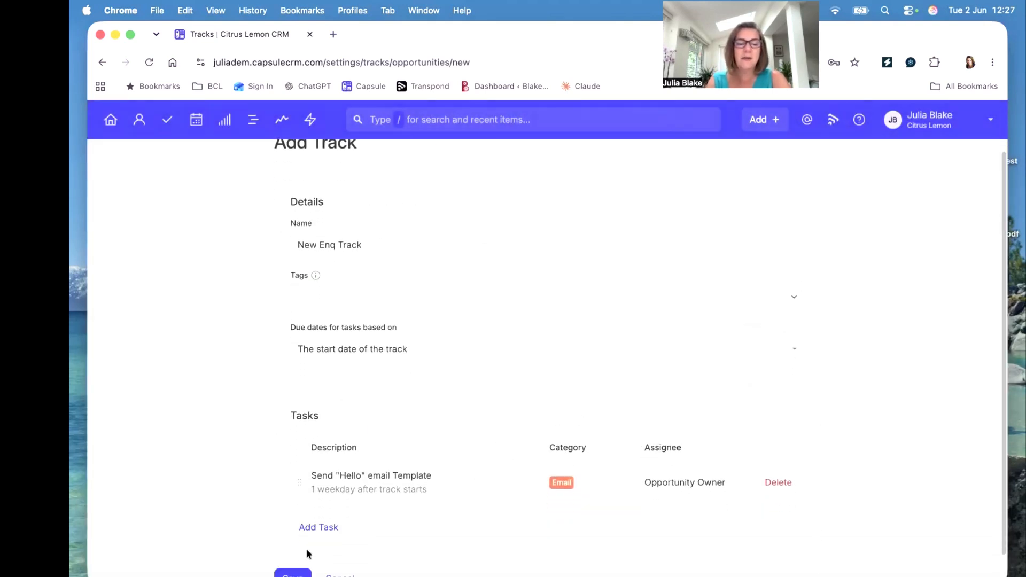
pyautogui.click(320, 528)
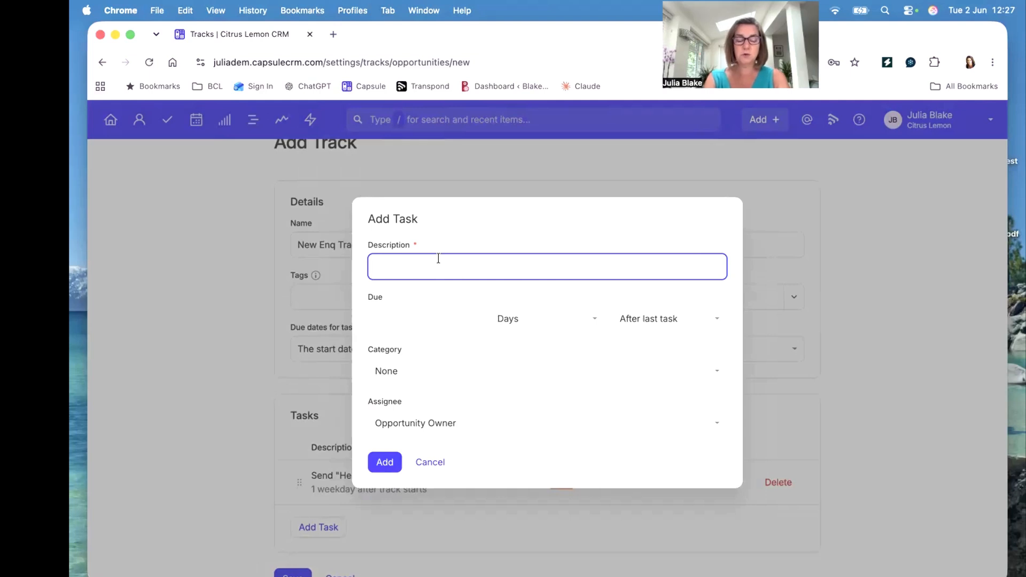
pyautogui.write('Heard Back?')
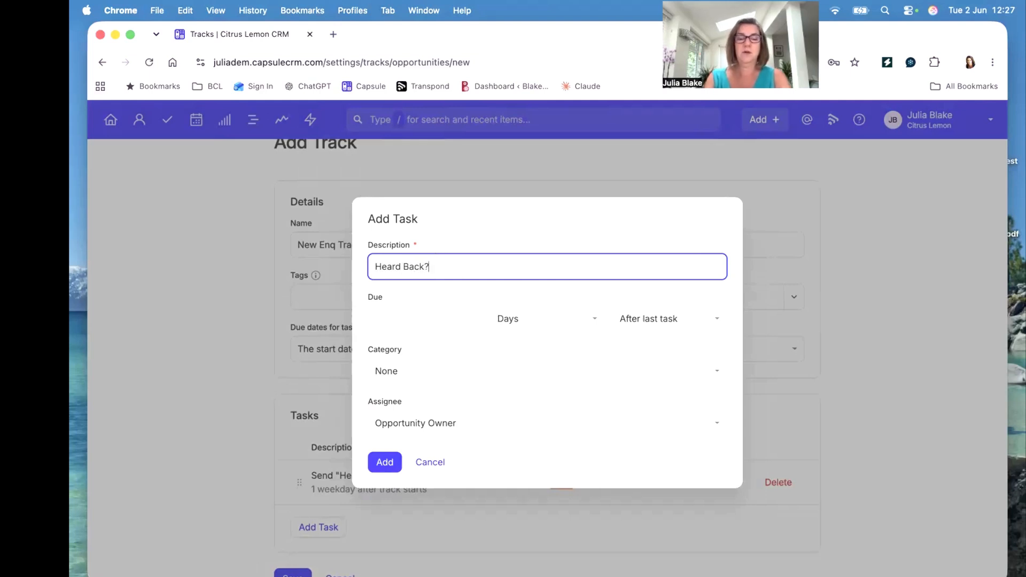
pyautogui.click(391, 316)
pyautogui.write('2')
pyautogui.click(518, 322)
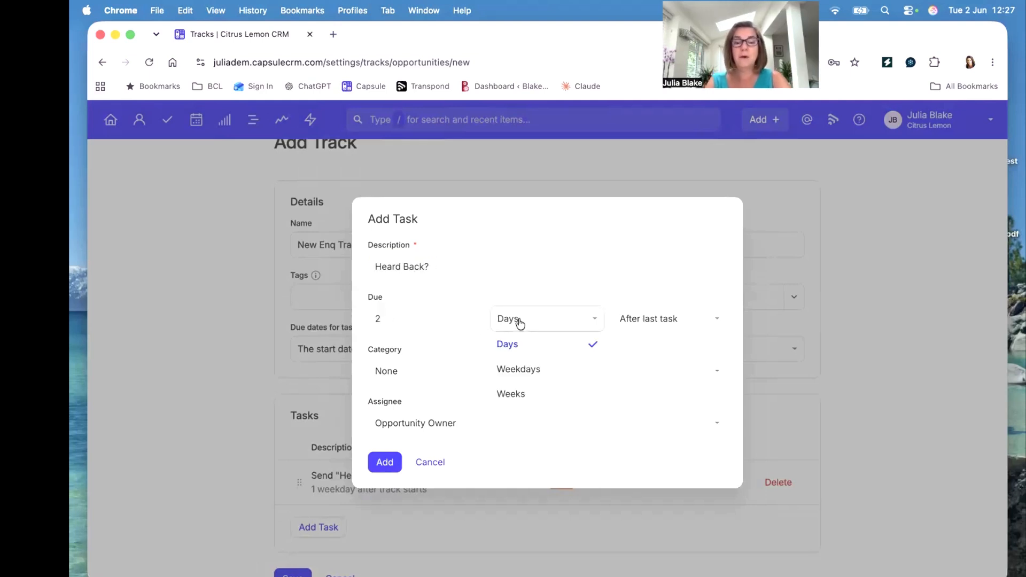
pyautogui.click(522, 369)
pyautogui.click(444, 371)
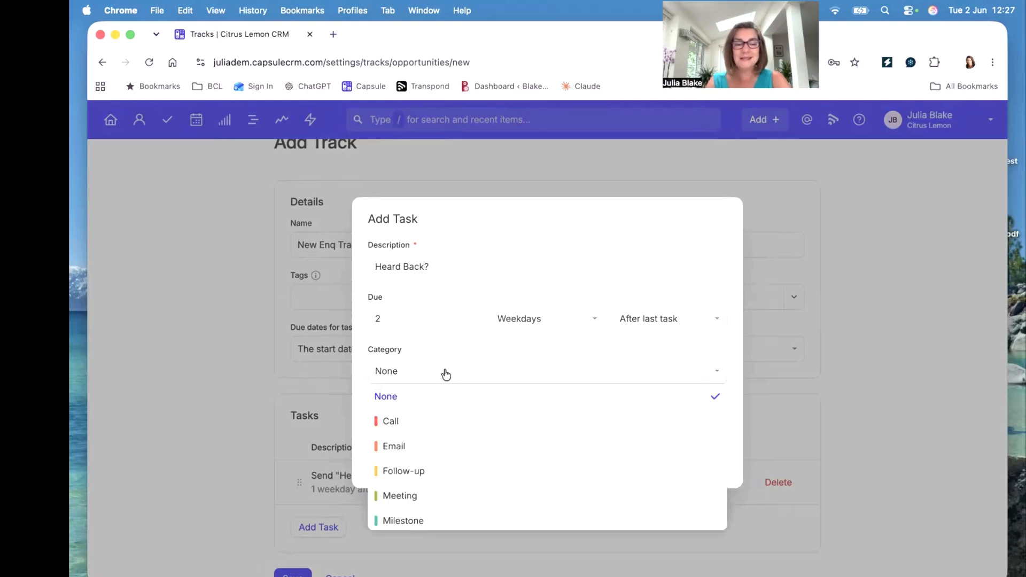
pyautogui.click(432, 474)
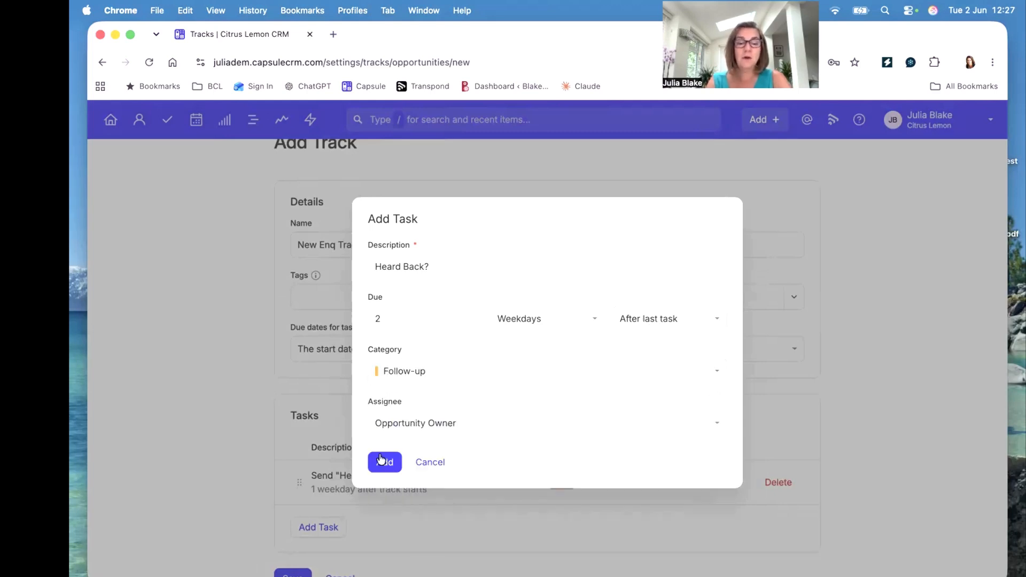
pyautogui.click(392, 463)
# Step: Add a Meeting Booked? task due 1 weekday after the last task with the Meeting category, and save the track
pyautogui.scroll(-3, 470, 508)
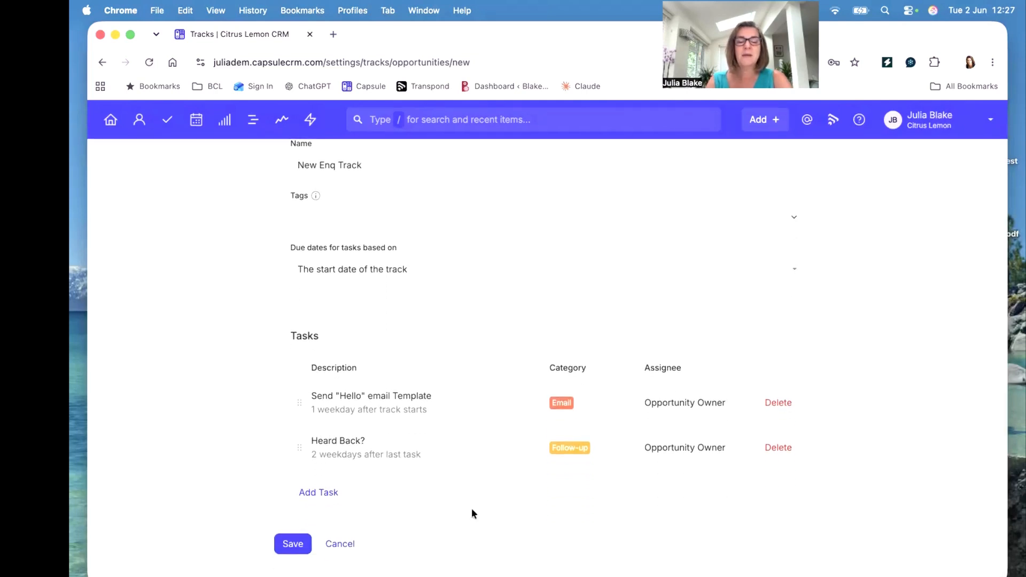
pyautogui.click(299, 492)
pyautogui.write('Meeting Booke')
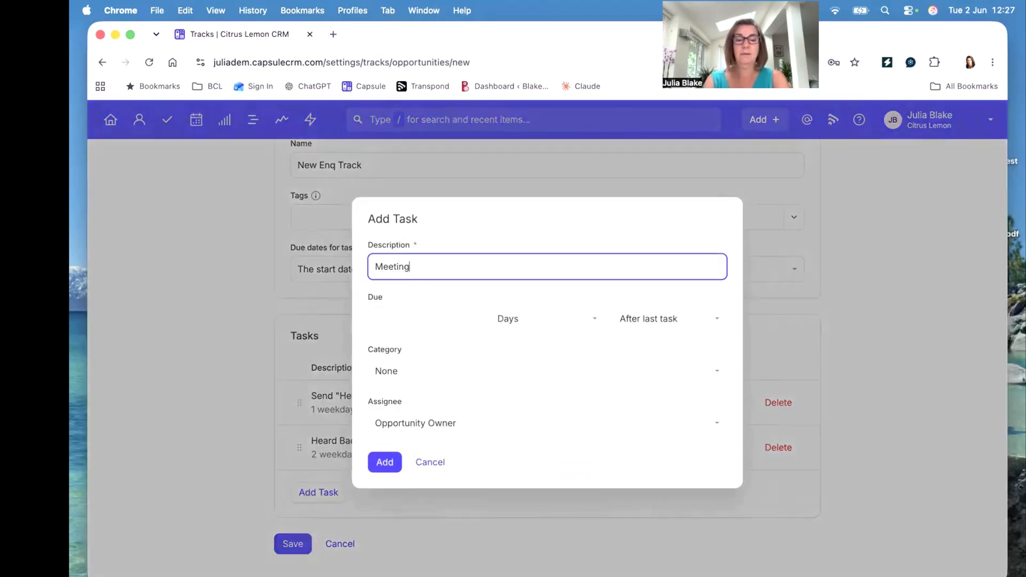
pyautogui.click(430, 302)
pyautogui.click(430, 317)
pyautogui.click(543, 319)
pyautogui.click(530, 370)
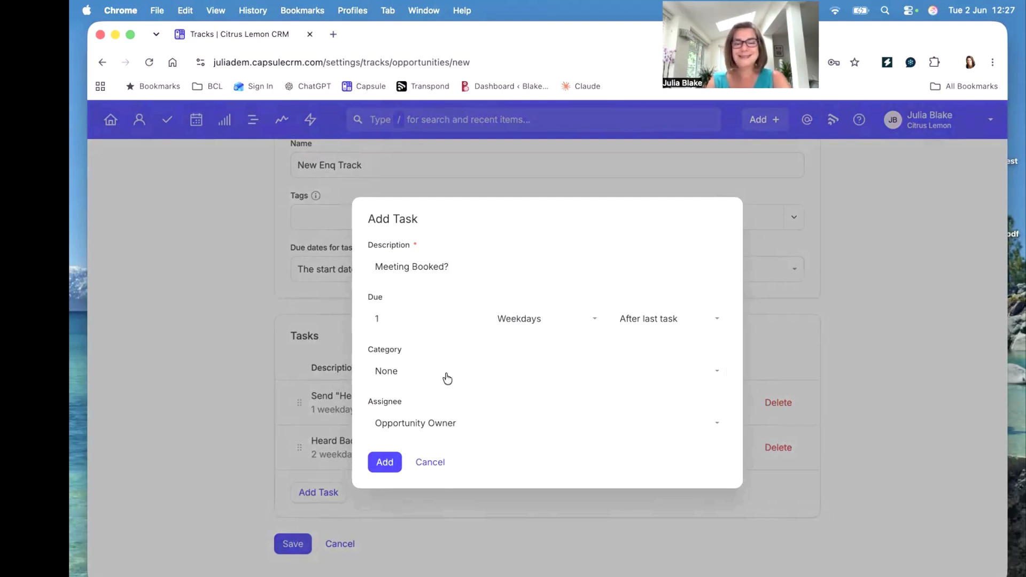
pyautogui.click(432, 374)
pyautogui.click(454, 501)
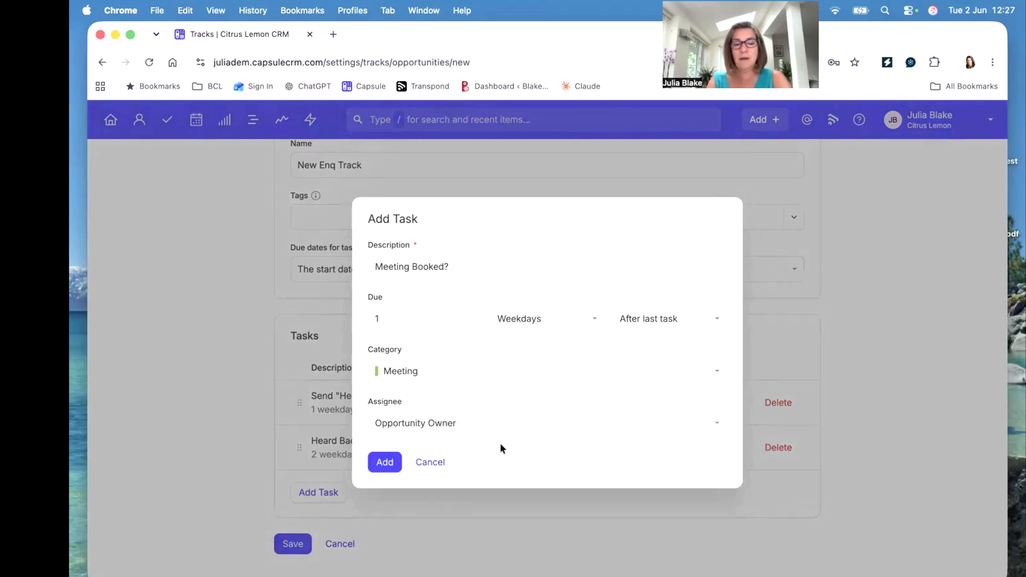
pyautogui.click(385, 462)
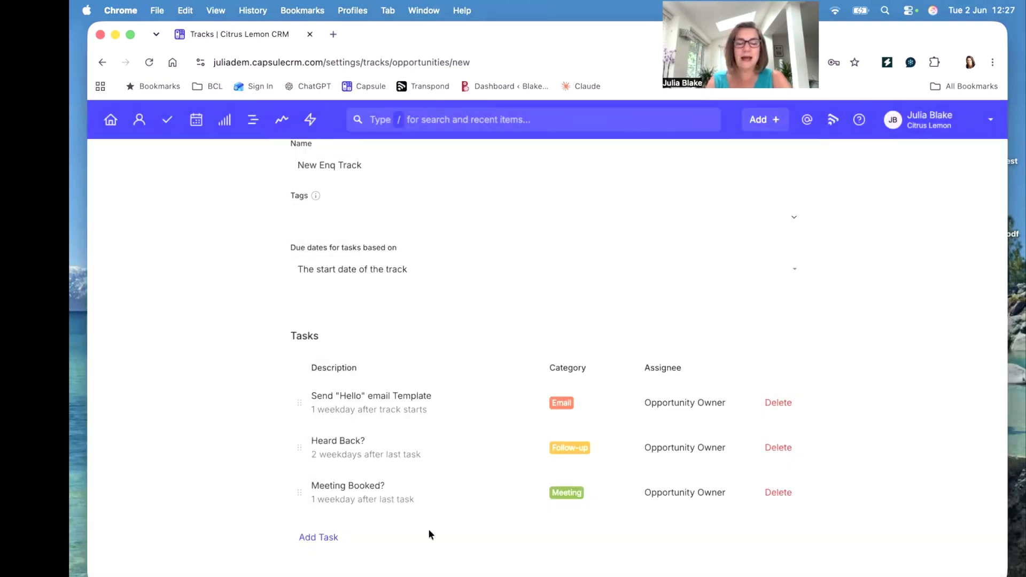
pyautogui.scroll(-2, 428, 528)
pyautogui.click(291, 543)
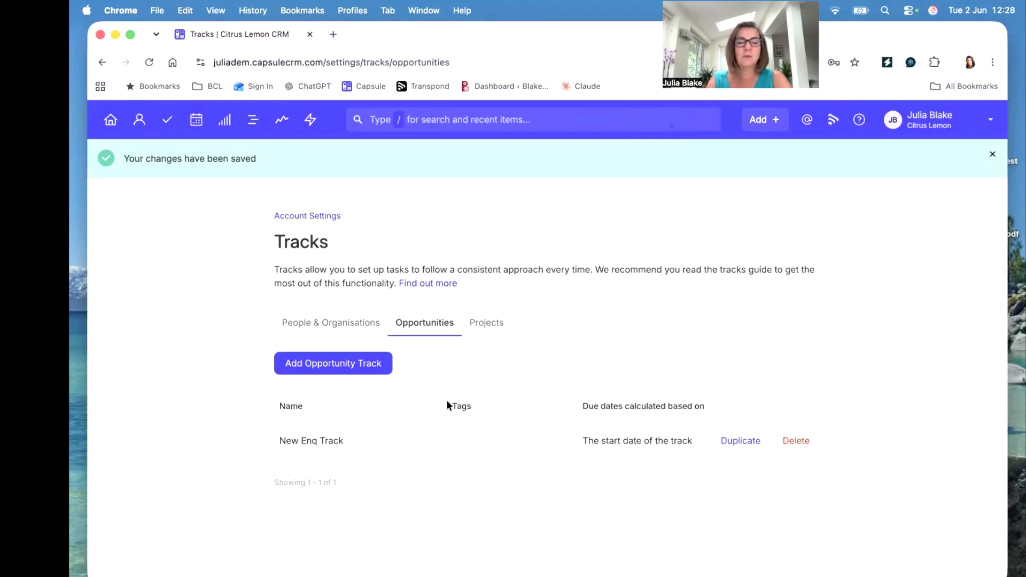
# Step: Start another opportunity track and name it Meeting / call Track
pyautogui.click(347, 368)
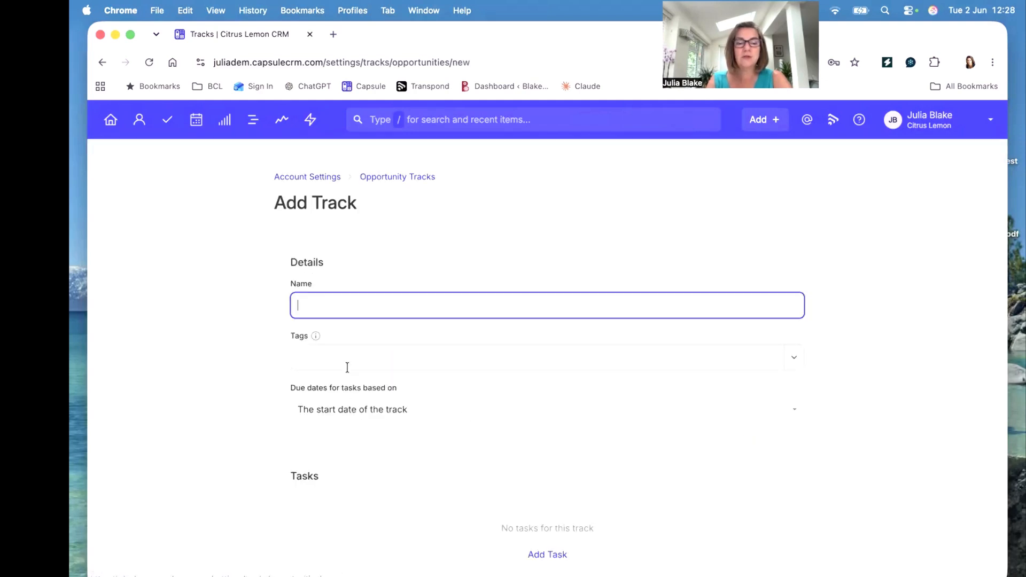
pyautogui.write('Meeting')
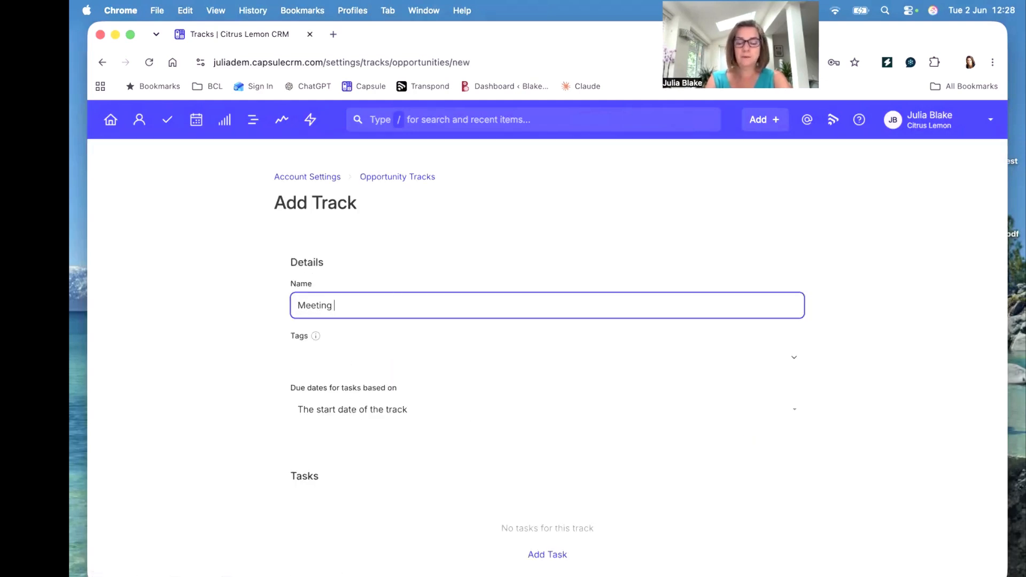
pyautogui.write(' / call Track')
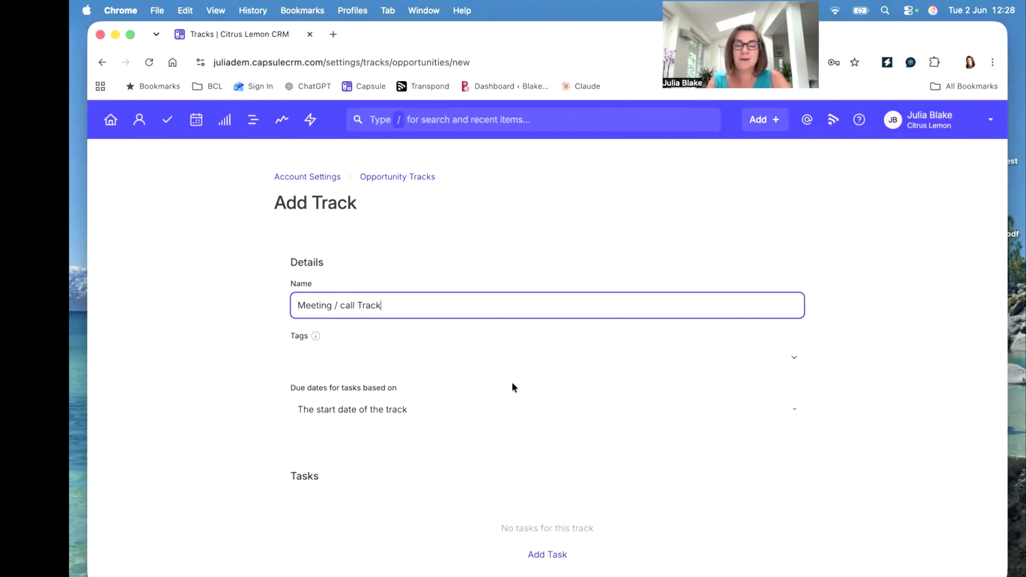
# Step: Add a Prepare for Meeting task to the track, due 1 weekday after the track starts, with the Meeting category
pyautogui.scroll(-2, 521, 481)
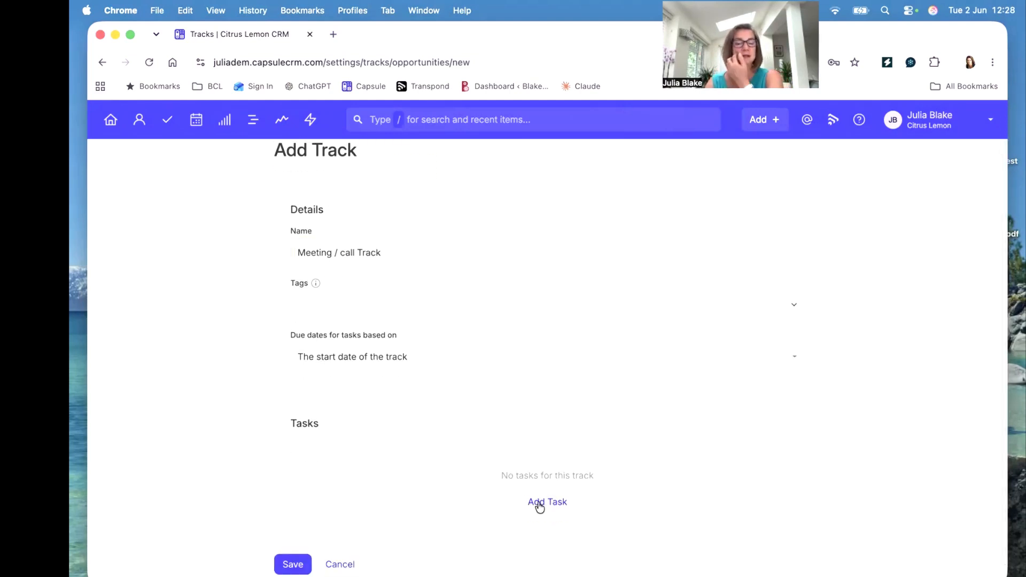
pyautogui.click(540, 505)
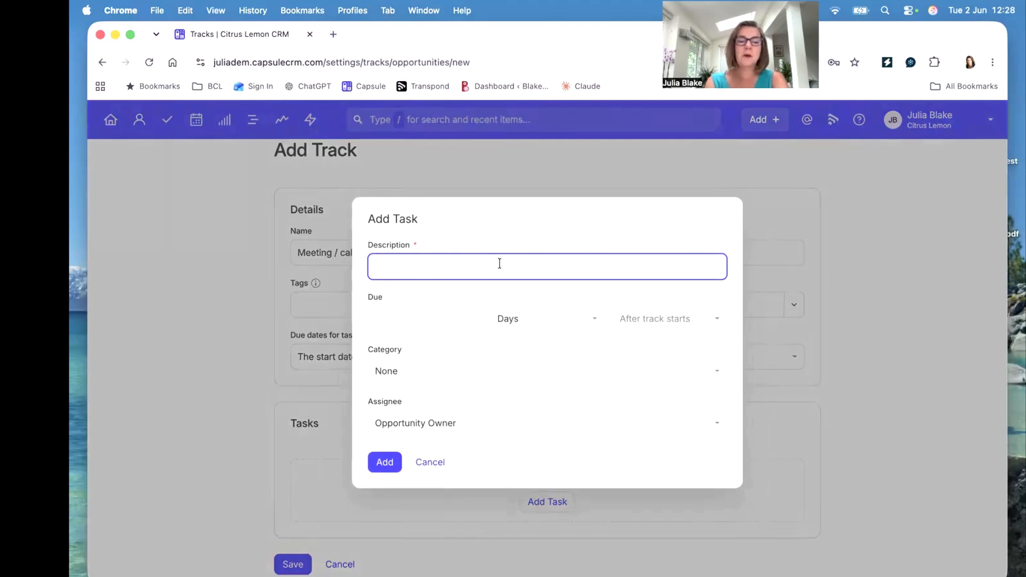
pyautogui.write('Prepart')
pyautogui.write('e for Meein')
pyautogui.write('ng')
pyautogui.click(419, 323)
pyautogui.write('1')
pyautogui.click(520, 328)
pyautogui.click(523, 368)
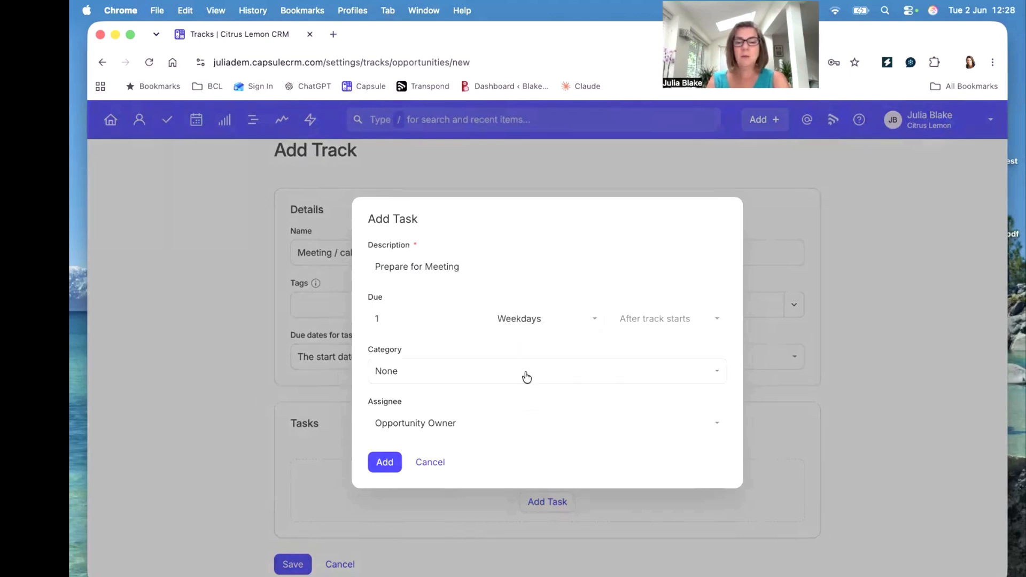
pyautogui.click(437, 375)
pyautogui.click(419, 494)
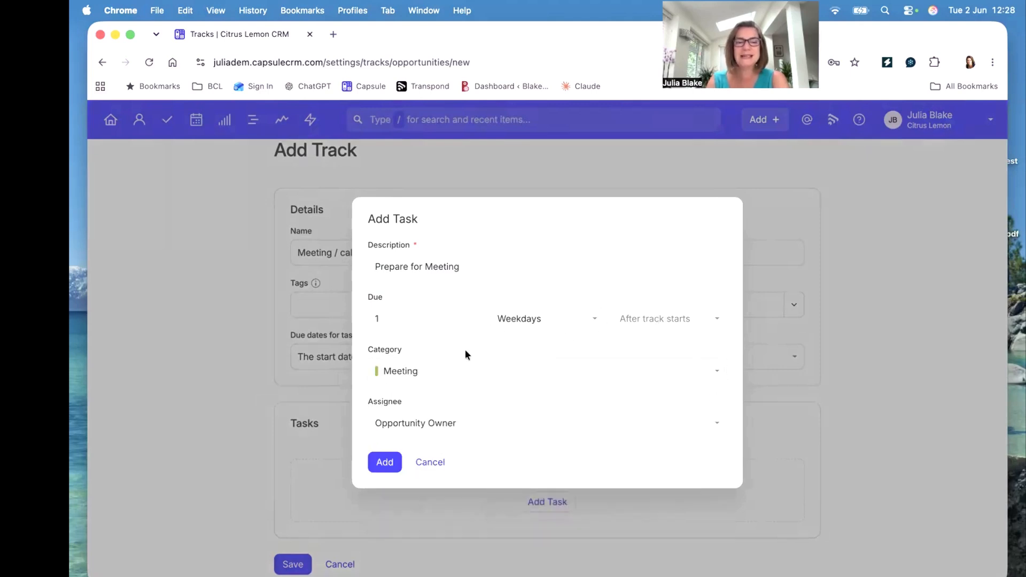
pyautogui.click(385, 462)
# Step: Start a second task for the track with the description Follow Up after Meeting
pyautogui.click(323, 537)
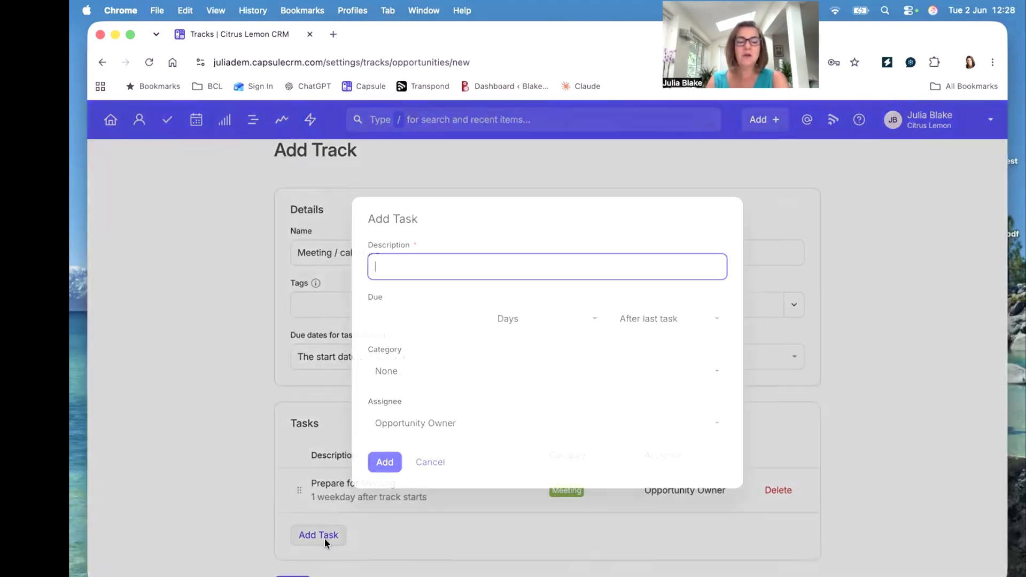
pyautogui.write('Follow Uop')
pyautogui.press('BackSpace')
pyautogui.press('BackSpace')
pyautogui.press('BackSpace')
pyautogui.write('po ')
pyautogui.write('an')
pyautogui.write('fter Meeting')
# Step: Add the follow-up task due 5 weekdays after the last task with the Meeting category, and save the track
pyautogui.click(437, 318)
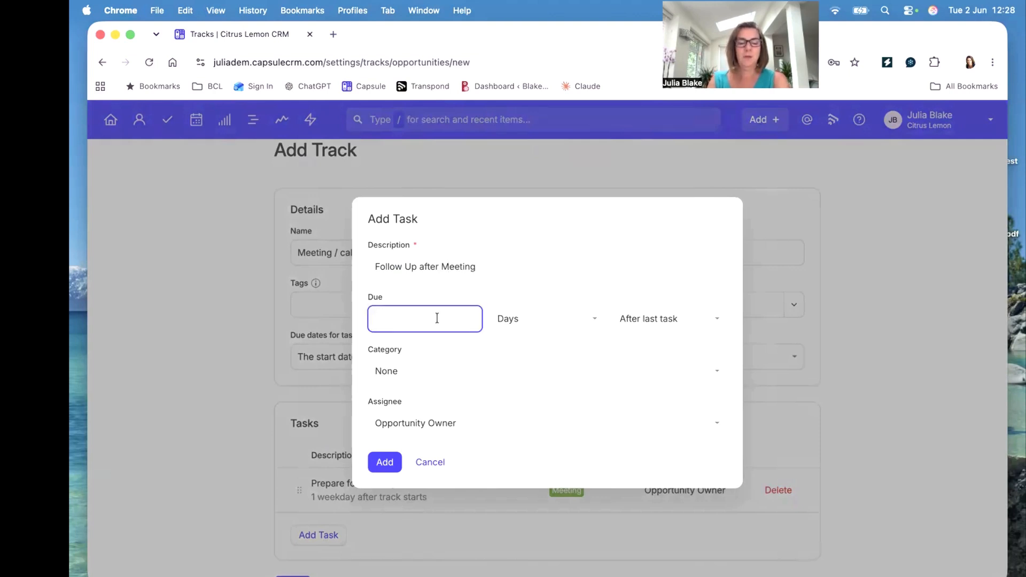
pyautogui.click(491, 326)
pyautogui.click(512, 393)
pyautogui.click(542, 327)
pyautogui.click(542, 369)
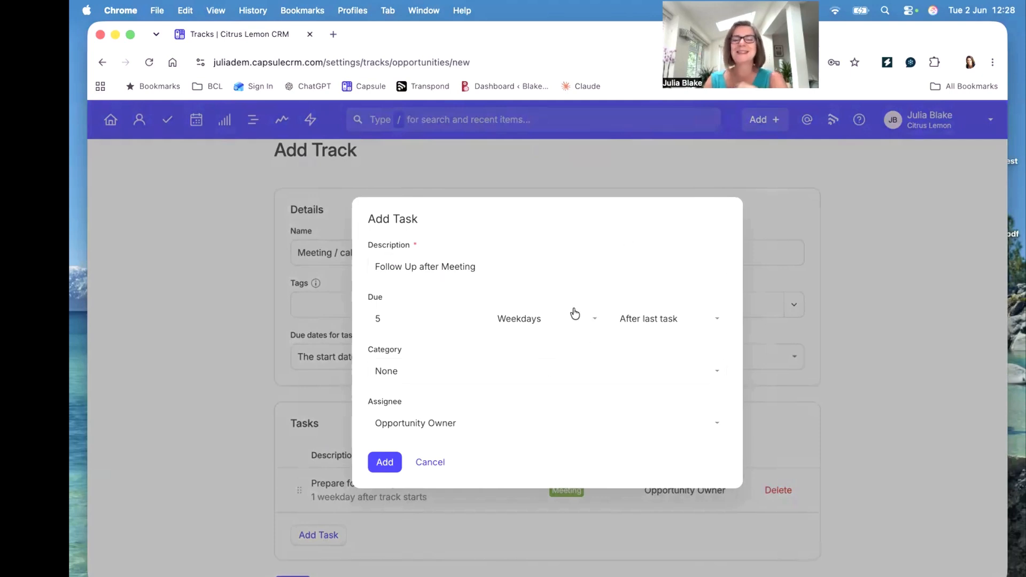
pyautogui.click(427, 379)
pyautogui.click(429, 494)
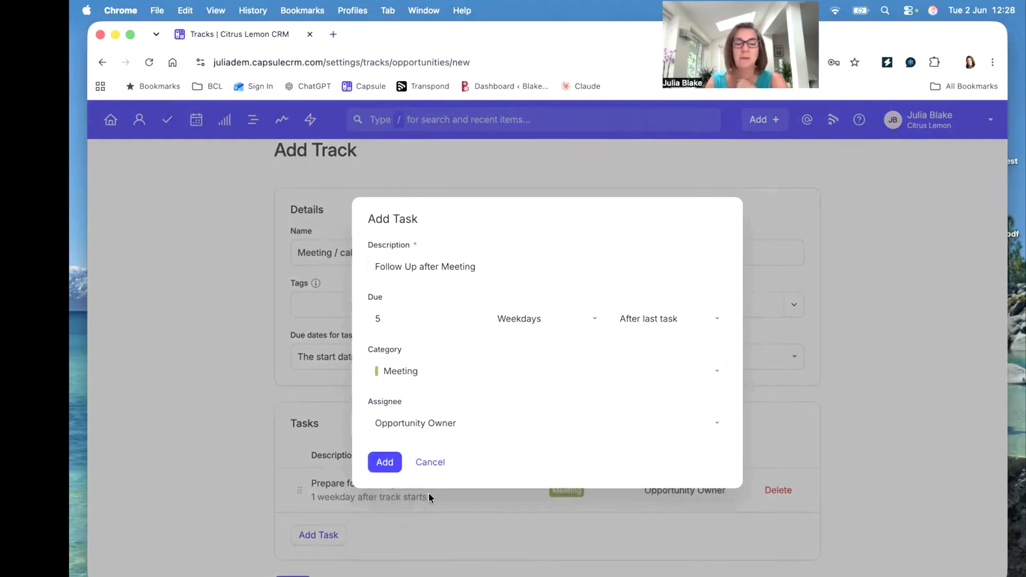
pyautogui.click(385, 463)
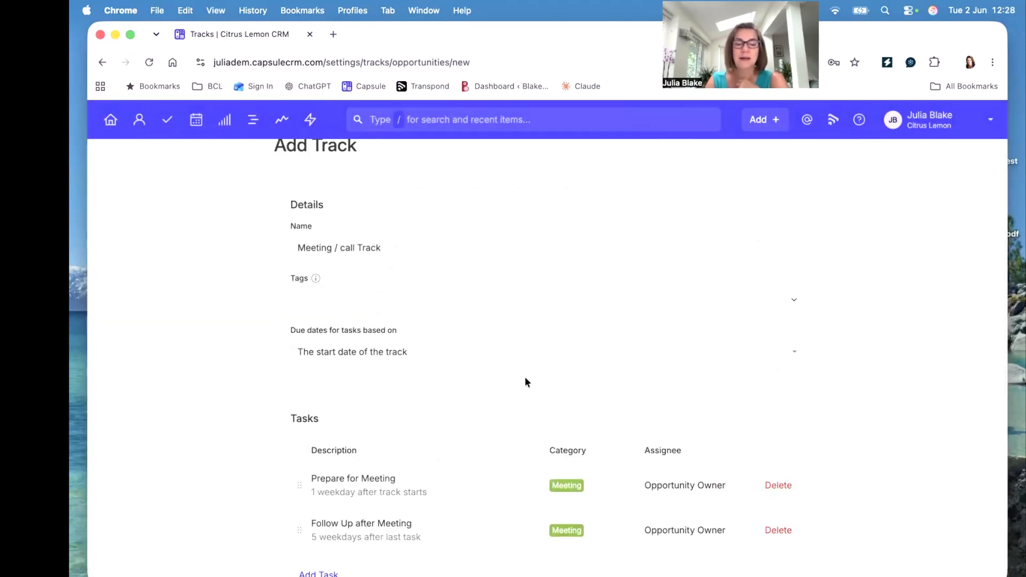
pyautogui.scroll(-3, 525, 378)
pyautogui.click(279, 547)
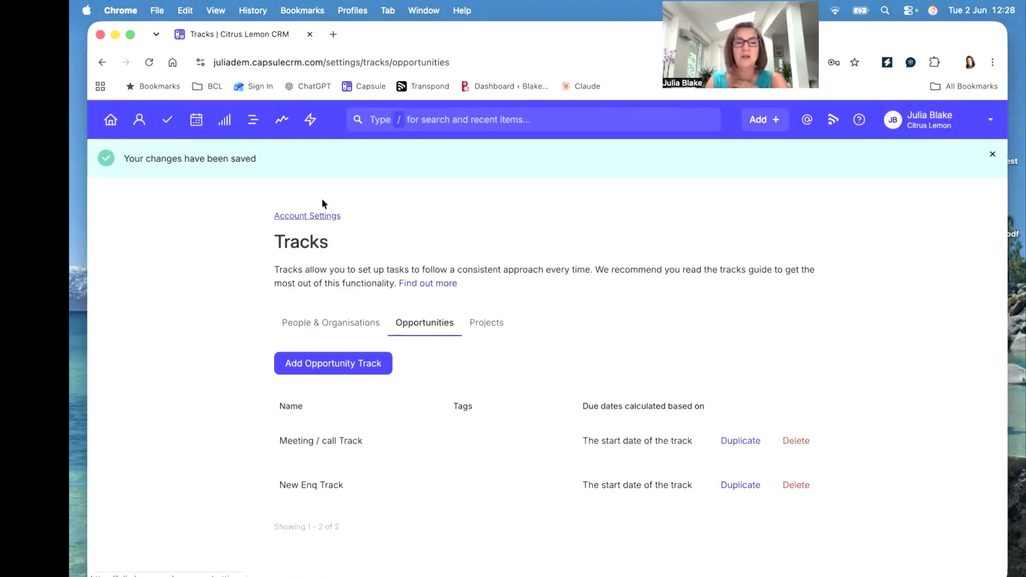
# Step: Move the Test opportunity from Proposal to New Enquiry on the sales pipeline board and open its record
pyautogui.click(226, 127)
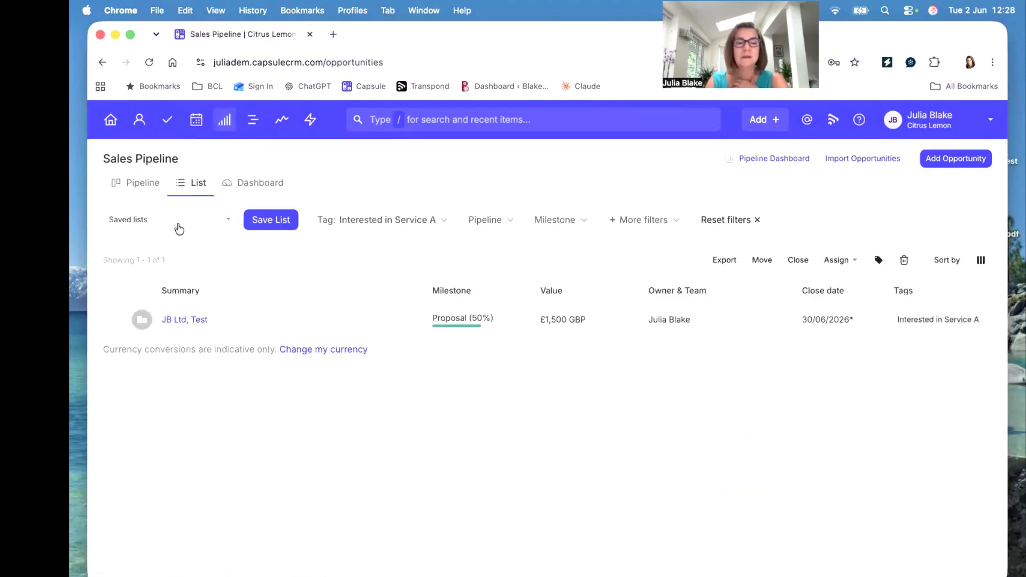
pyautogui.click(150, 188)
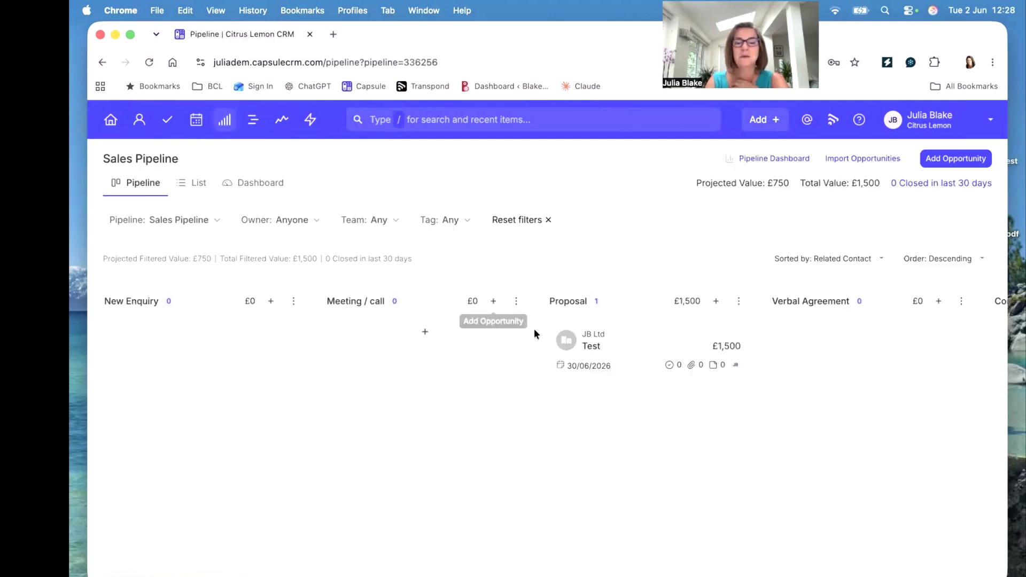
pyautogui.moveTo(628, 358); pyautogui.dragTo(168, 339)
pyautogui.click(148, 347)
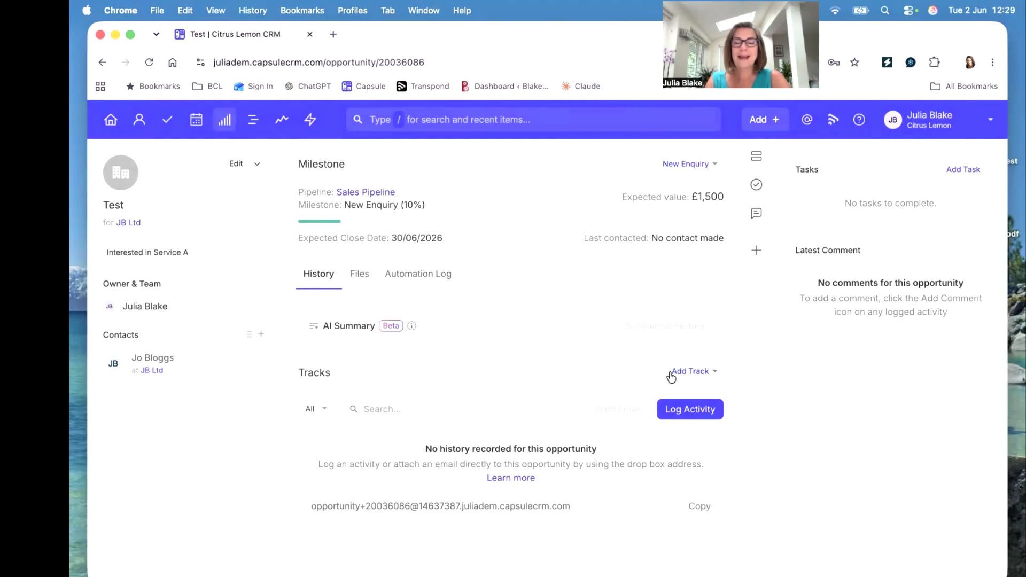
# Step: Apply the New Enq Track to the Test opportunity and complete its Send "Hello" email Template and Heard Back? tasks
pyautogui.click(701, 373)
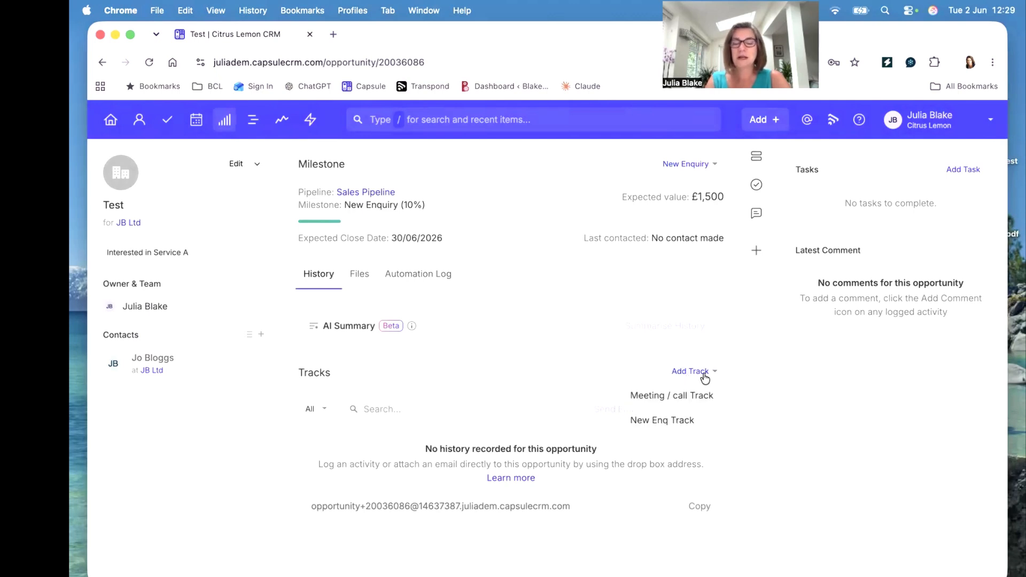
pyautogui.click(651, 423)
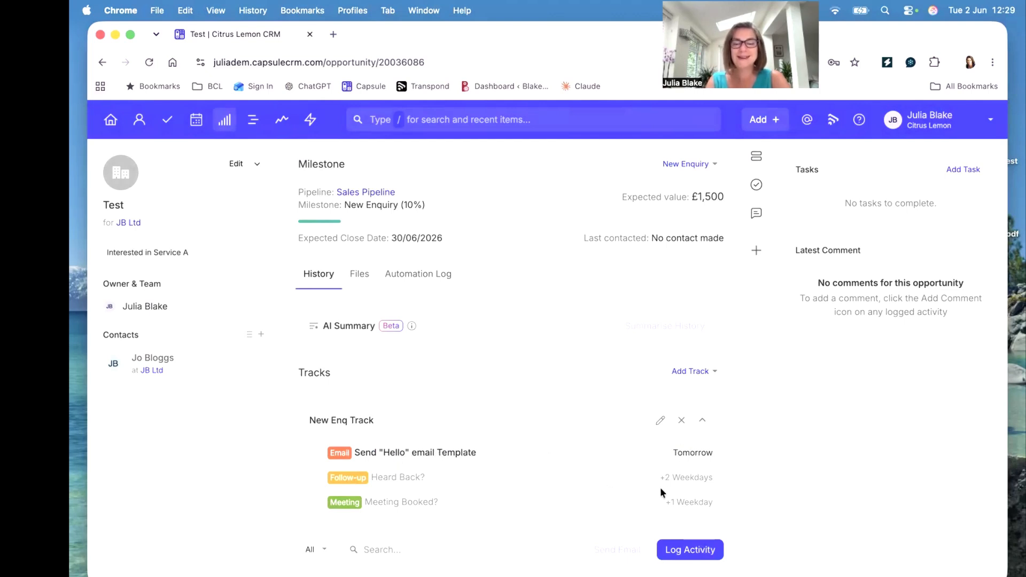
pyautogui.click(316, 455)
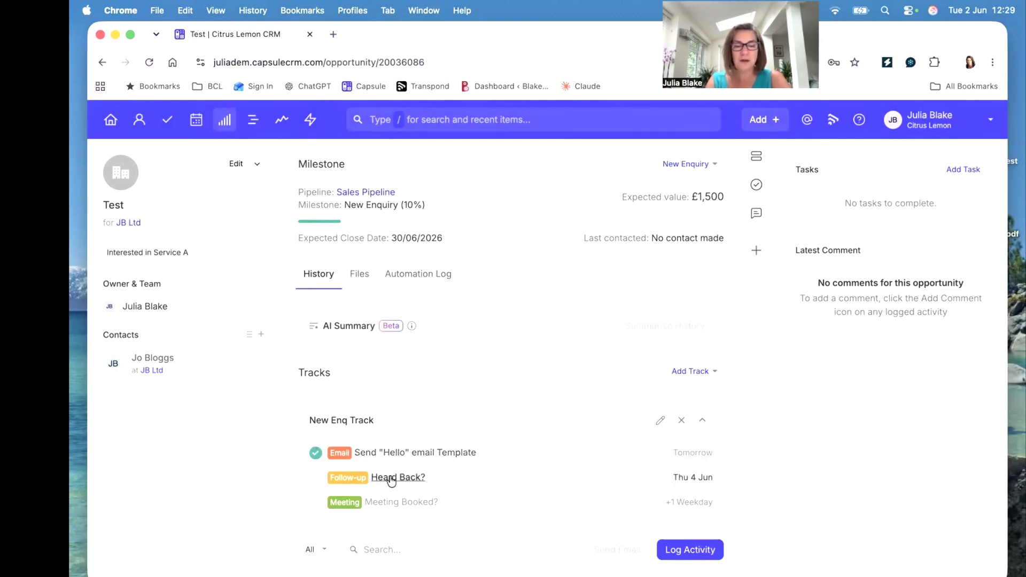
pyautogui.click(315, 478)
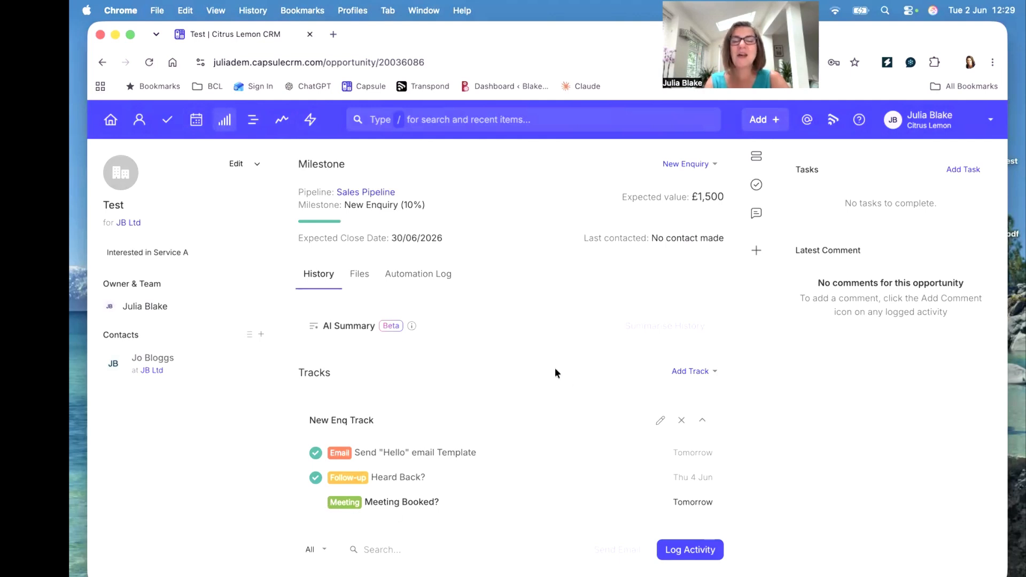
pyautogui.click(696, 167)
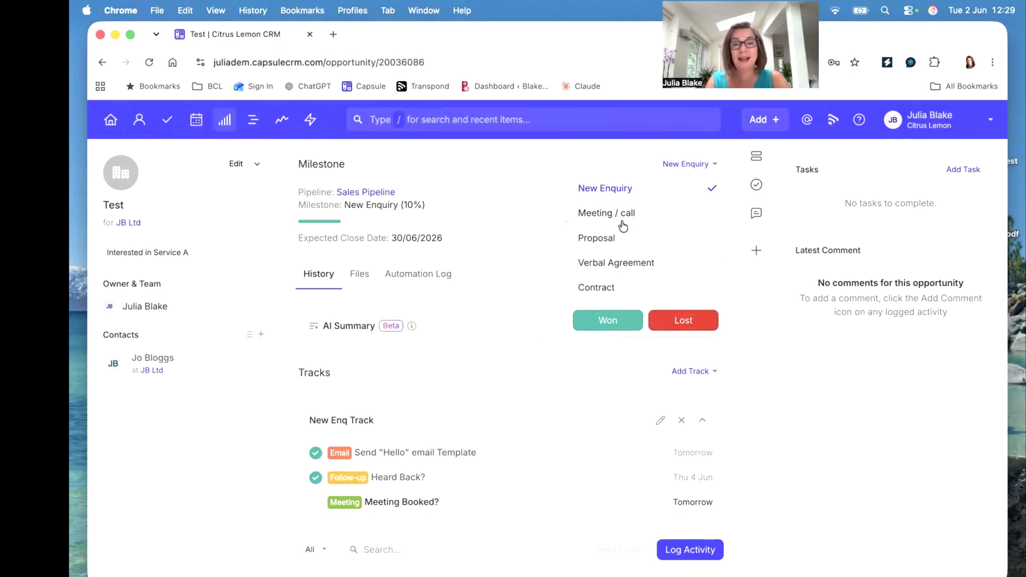
pyautogui.click(497, 383)
pyautogui.click(719, 168)
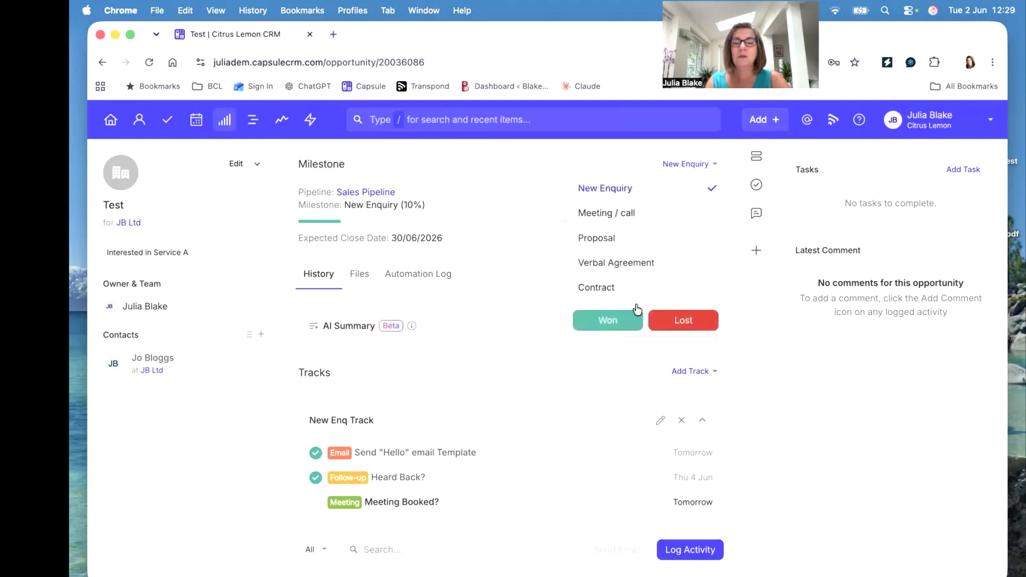
pyautogui.click(557, 376)
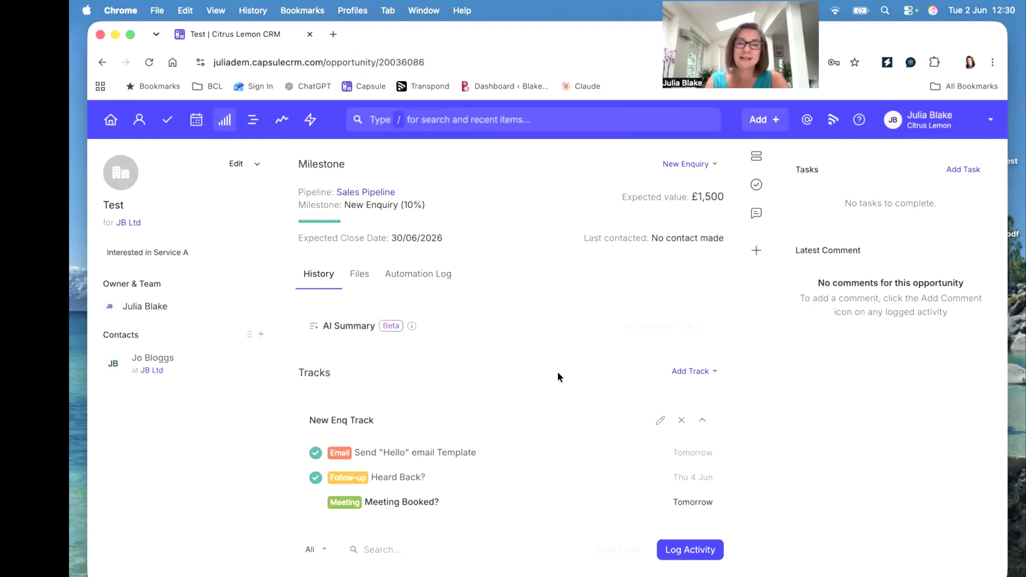